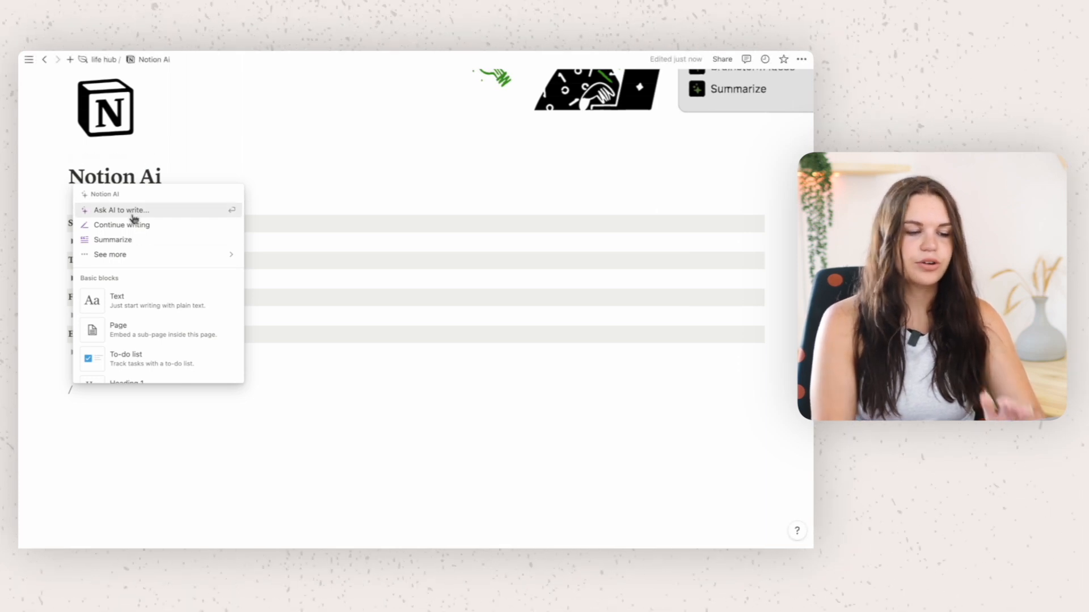
# - Dismiss the command list and delete the slash from the empty line below the toggles
pyautogui.click(113, 406)
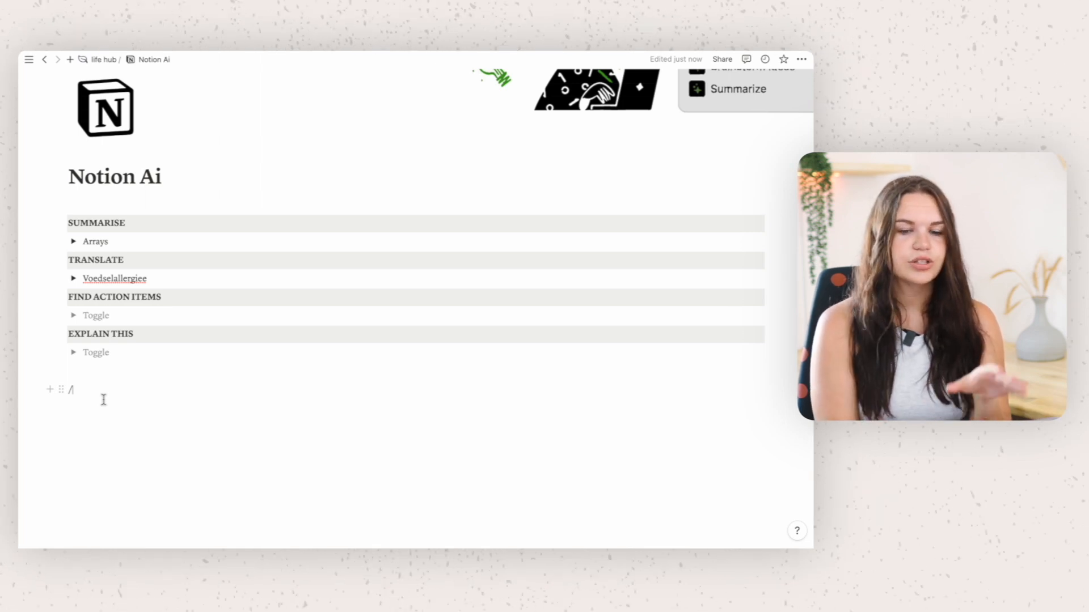
pyautogui.press('BackSpace')
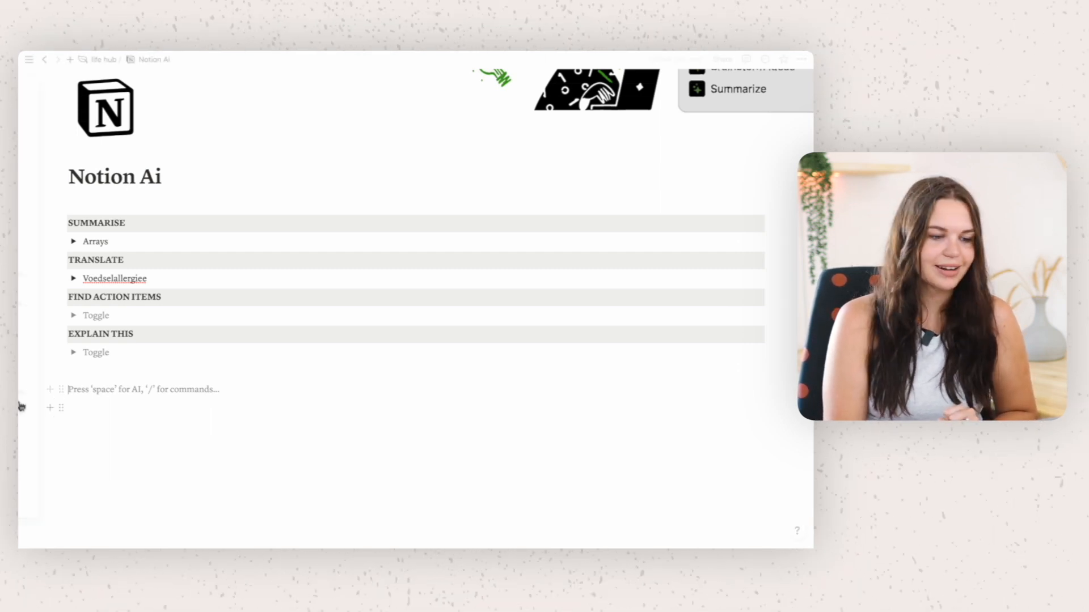
# - Review the ways to earn credit in the workspace settings and close the settings
pyautogui.moveTo(21, 425)
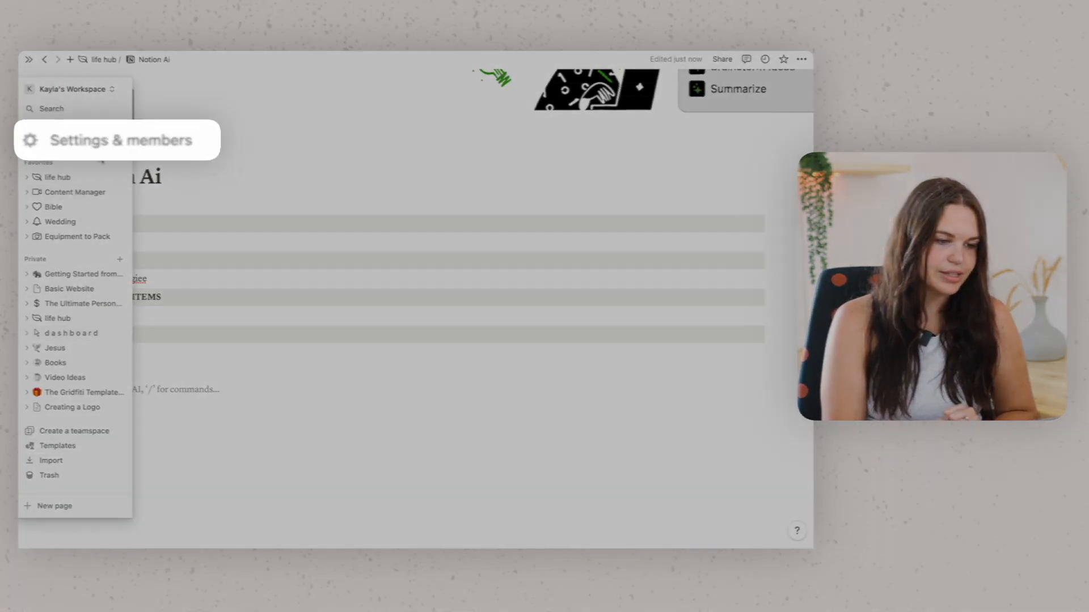
pyautogui.click(97, 142)
pyautogui.click(151, 201)
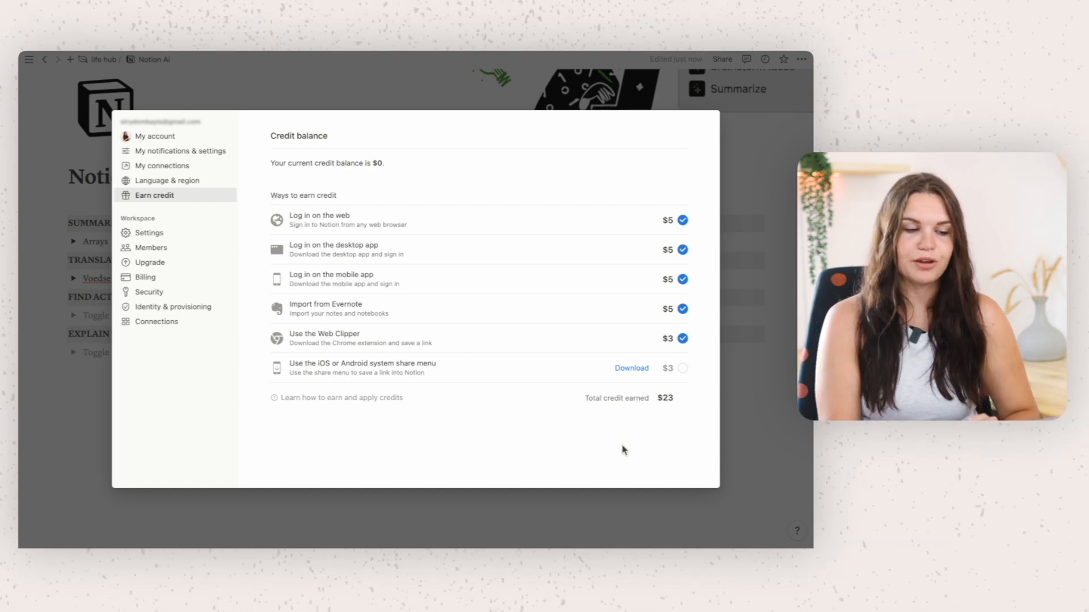
pyautogui.click(729, 451)
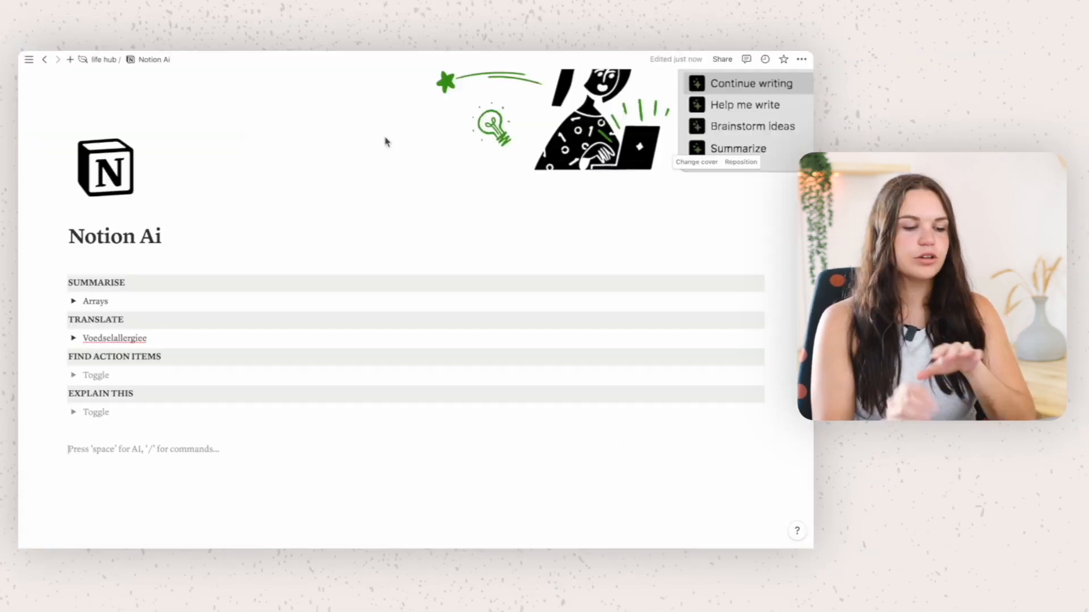
# - Examine the AI writing options offered on the empty line below the toggles, and close the list
pyautogui.scroll(2, 385, 194)
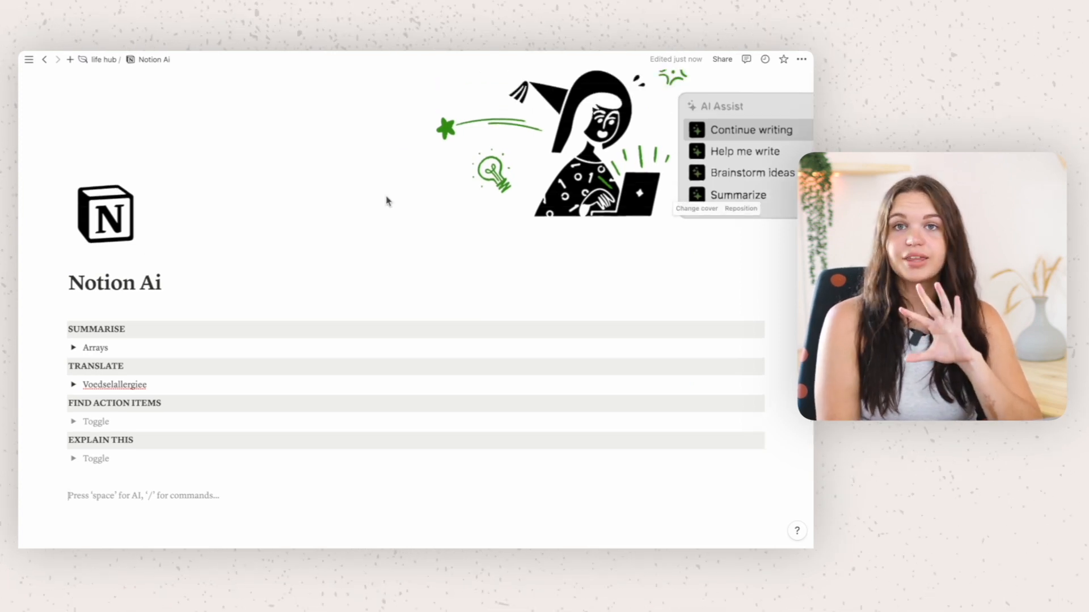
pyautogui.scroll(-3, 386, 199)
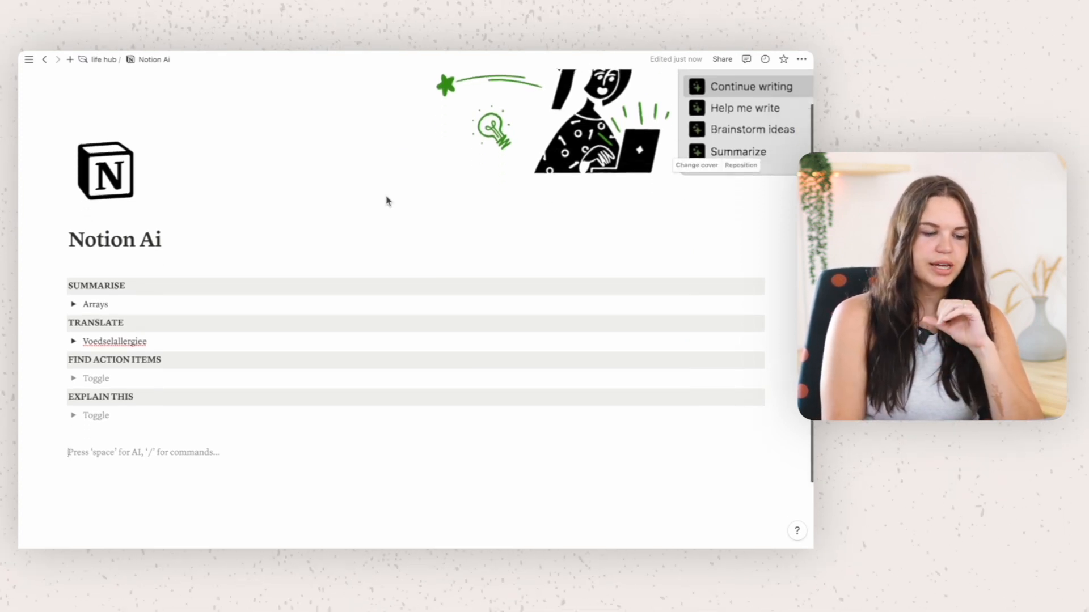
pyautogui.press('space')
pyautogui.scroll(-3, 115, 400)
pyautogui.scroll(-2, 115, 401)
pyautogui.scroll(5, 148, 382)
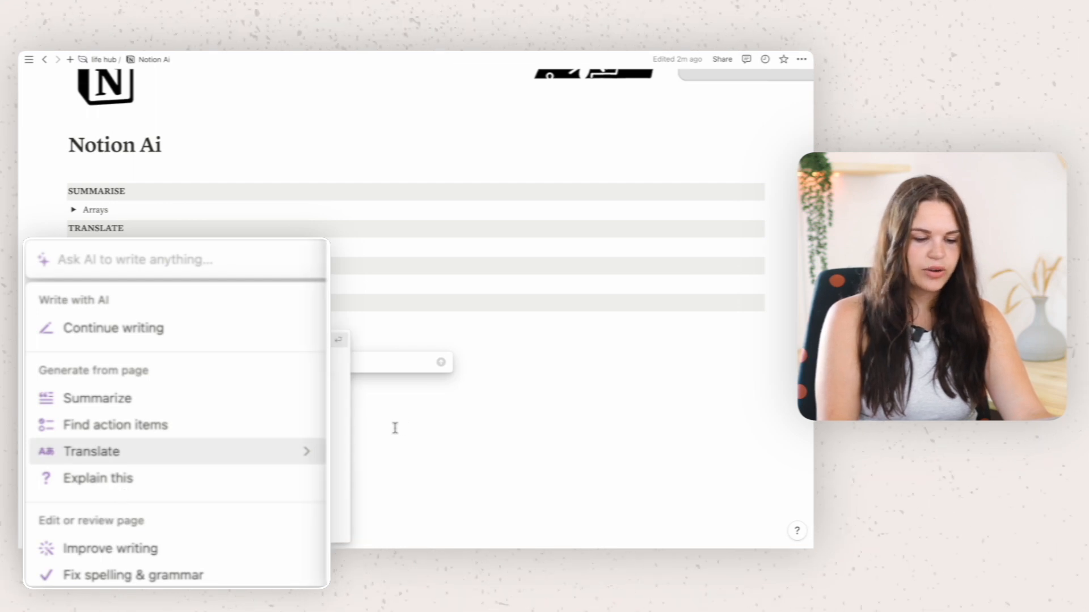
pyautogui.press('Escape')
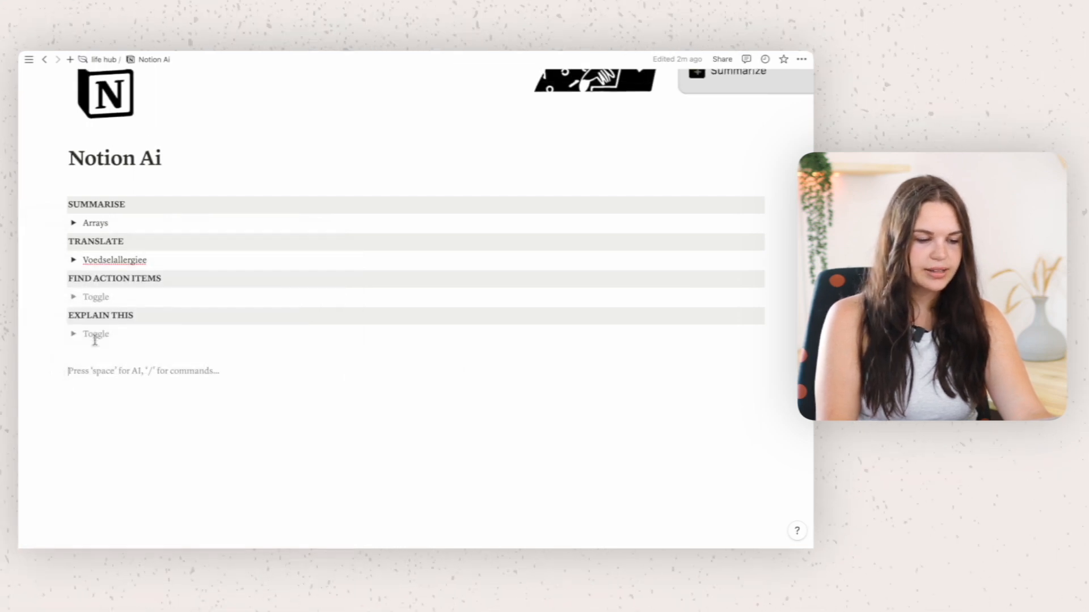
# - Expand the Arrays toggle and try to summarize its selected notes with AI
pyautogui.click(73, 224)
pyautogui.scroll(-8, 151, 332)
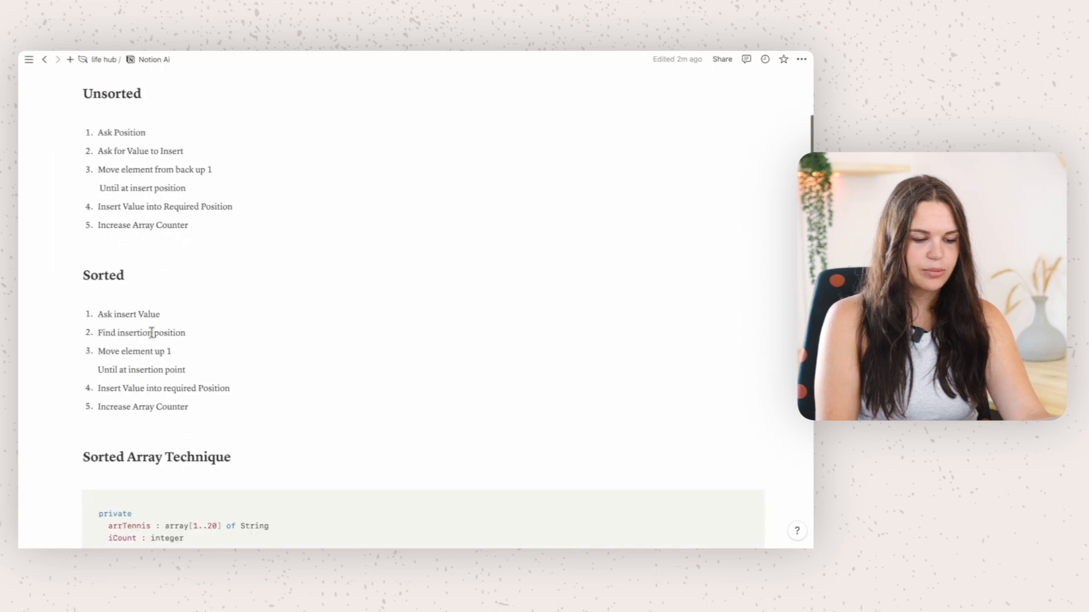
pyautogui.scroll(6, 151, 333)
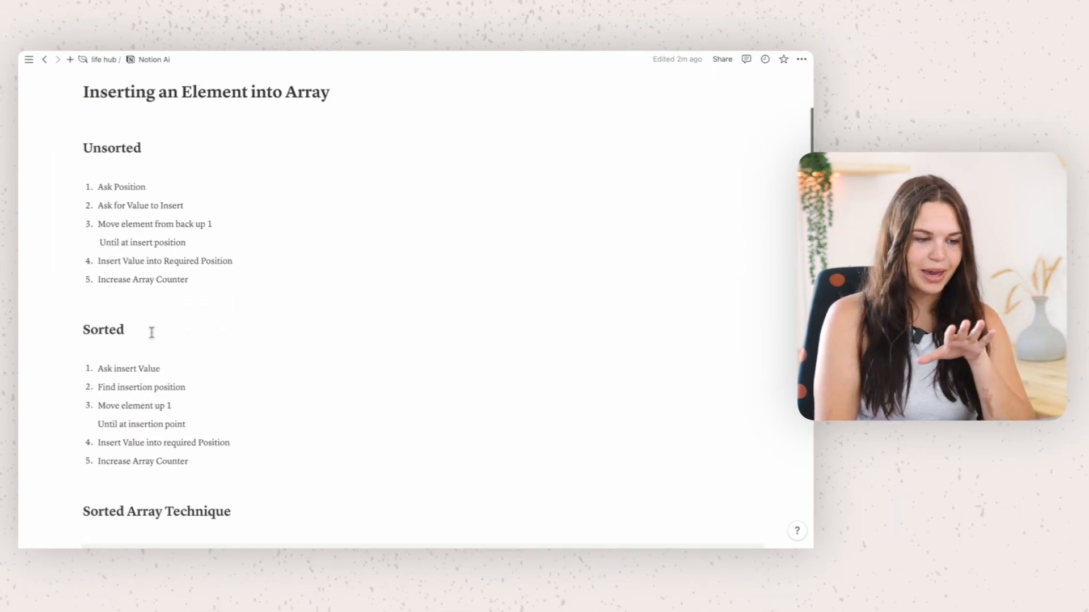
pyautogui.moveTo(86, 153); pyautogui.dragTo(410, 496)
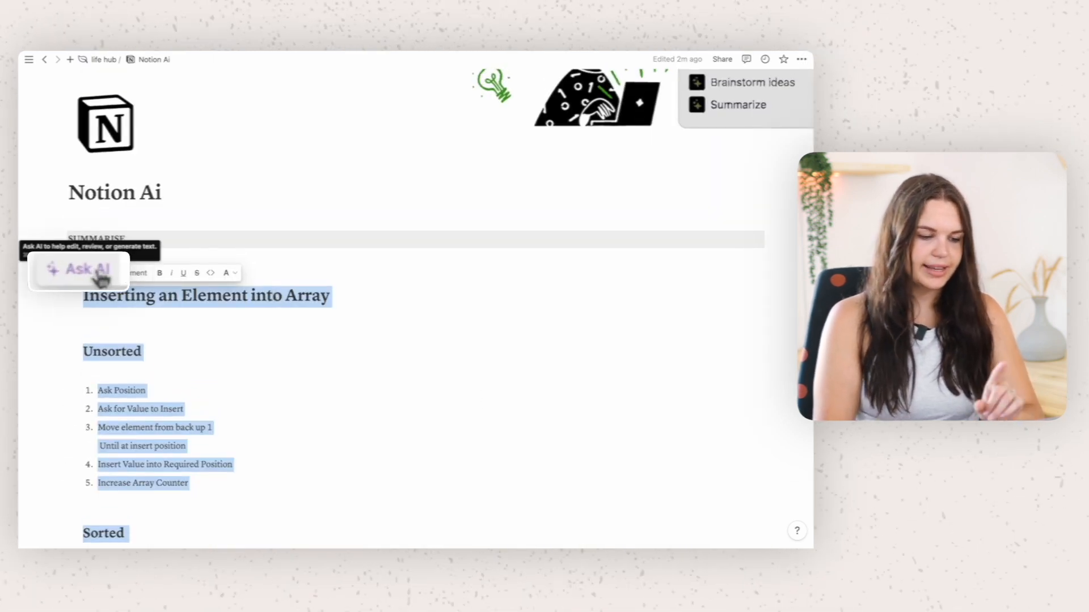
pyautogui.click(101, 278)
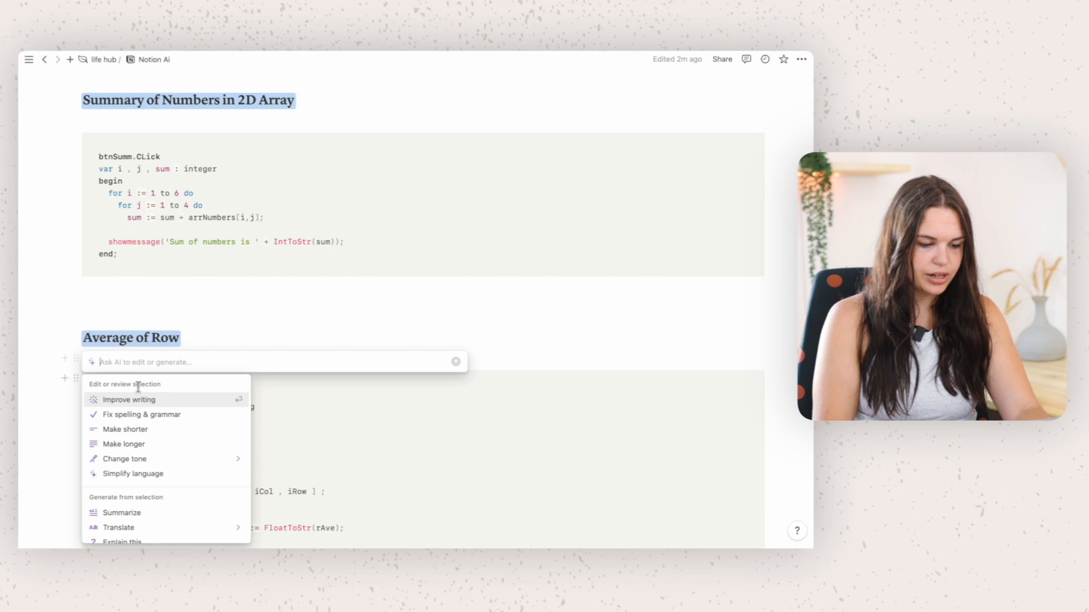
pyautogui.scroll(-2, 127, 465)
pyautogui.click(123, 452)
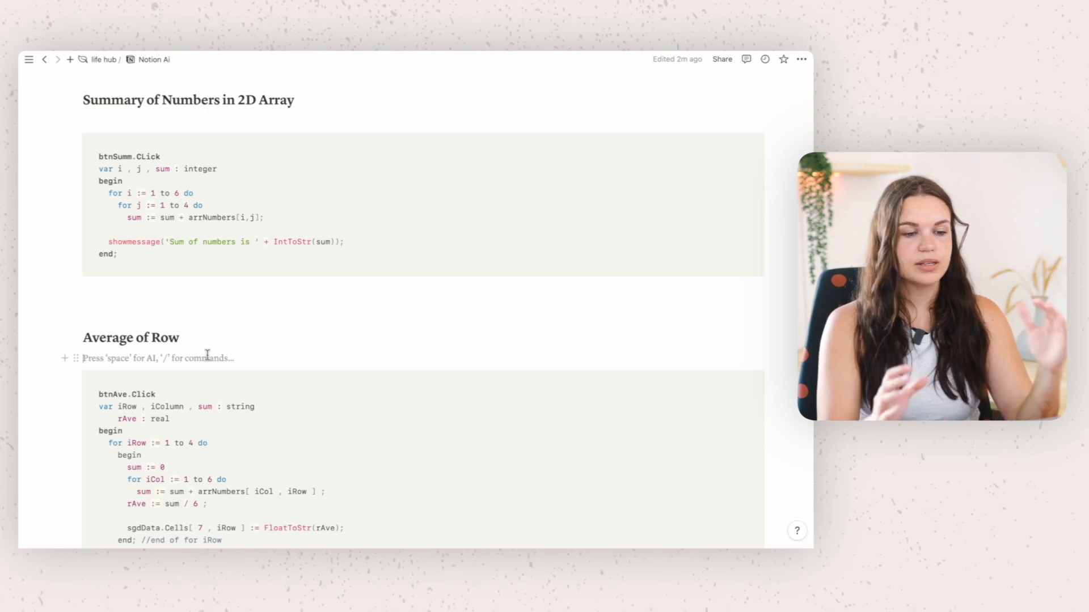
pyautogui.scroll(-7, 207, 355)
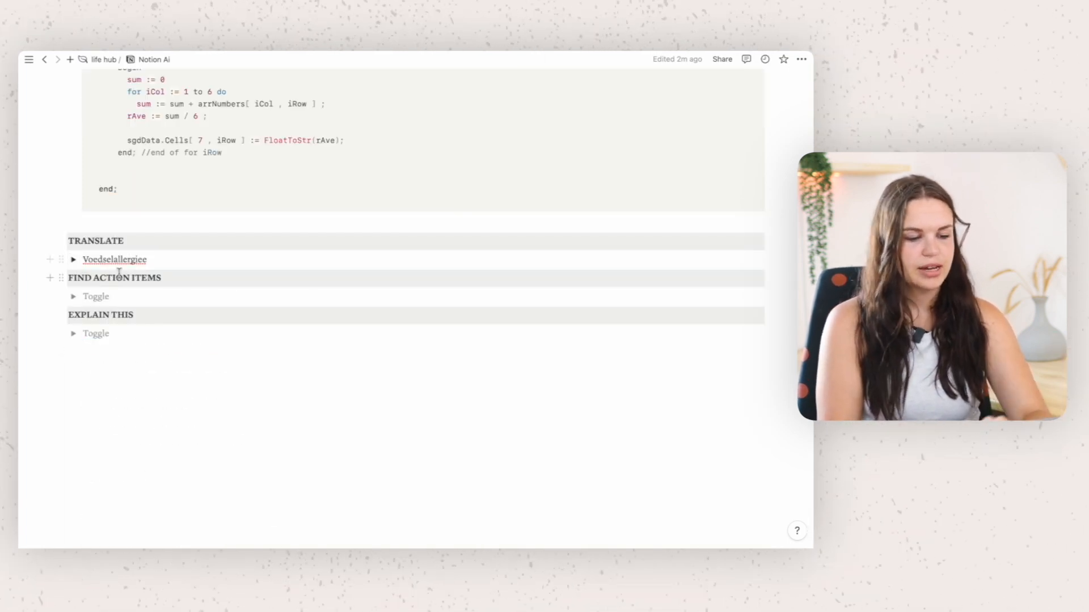
pyautogui.click(73, 297)
pyautogui.click(73, 297)
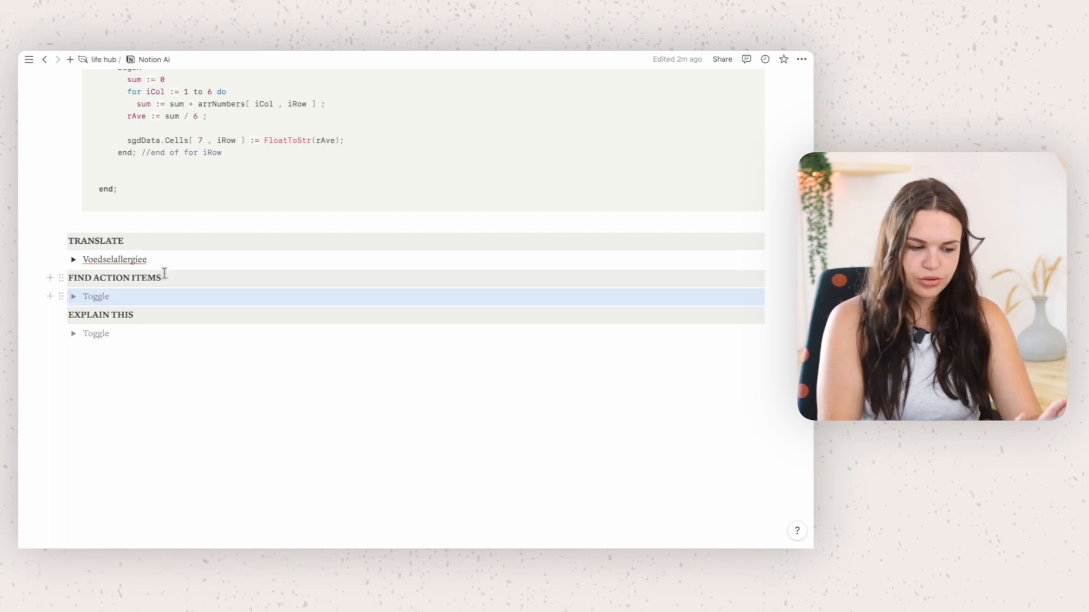
pyautogui.click(160, 258)
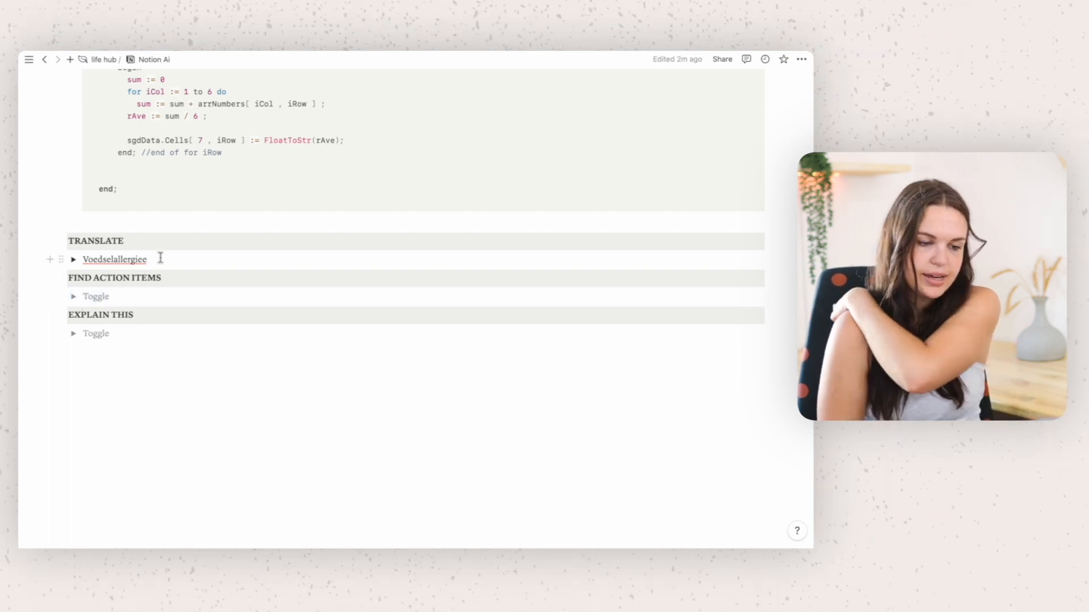
# - Open the Books page and insert an AI summary of the page on the empty line below the book database
pyautogui.moveTo(25, 97)
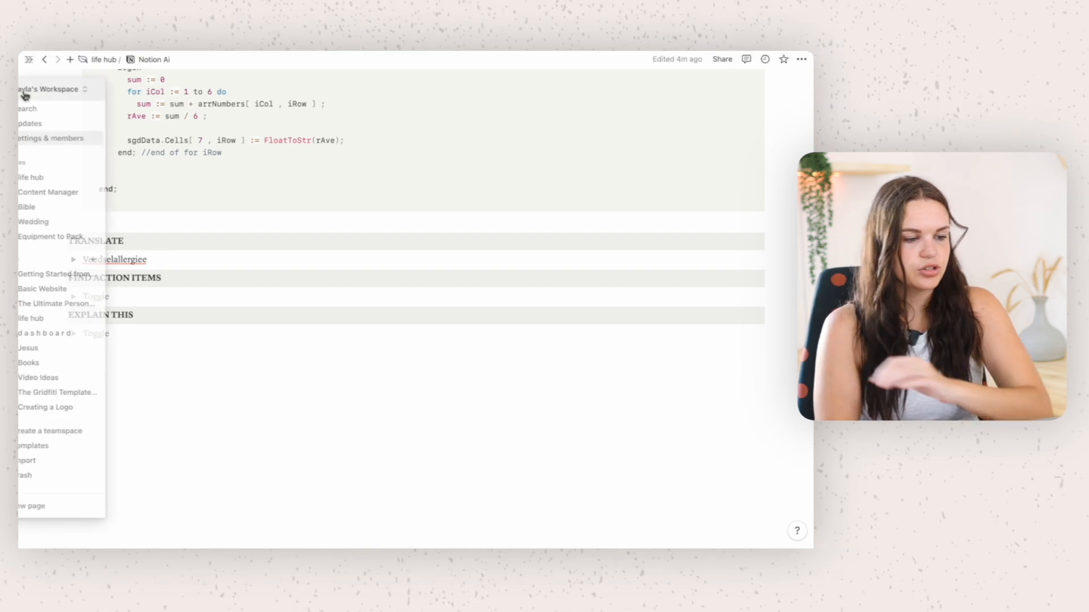
pyautogui.click(56, 363)
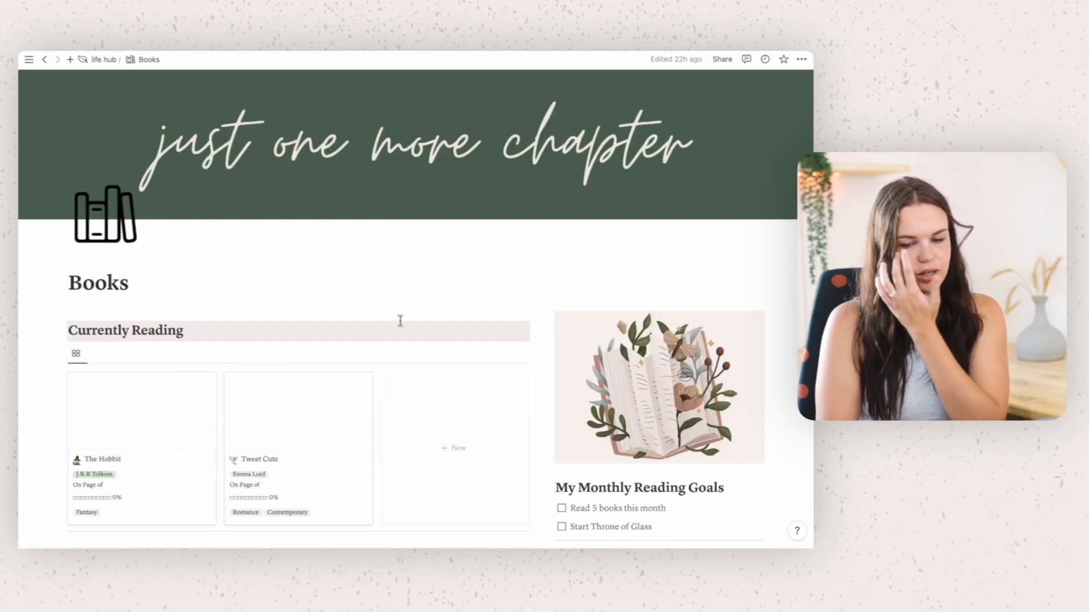
pyautogui.scroll(-15, 399, 321)
pyautogui.click(151, 432)
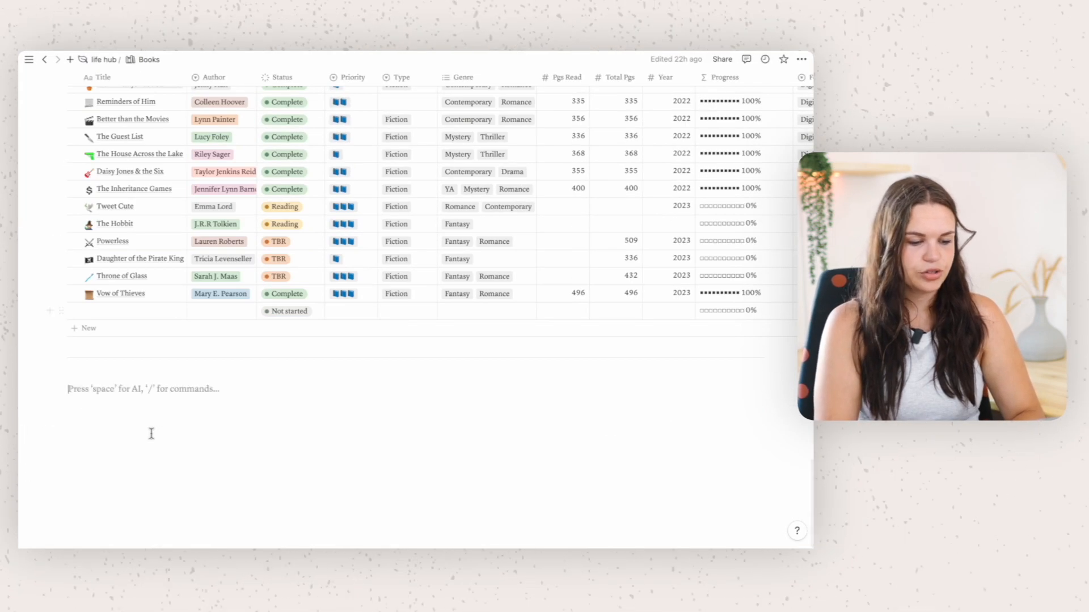
pyautogui.press('space')
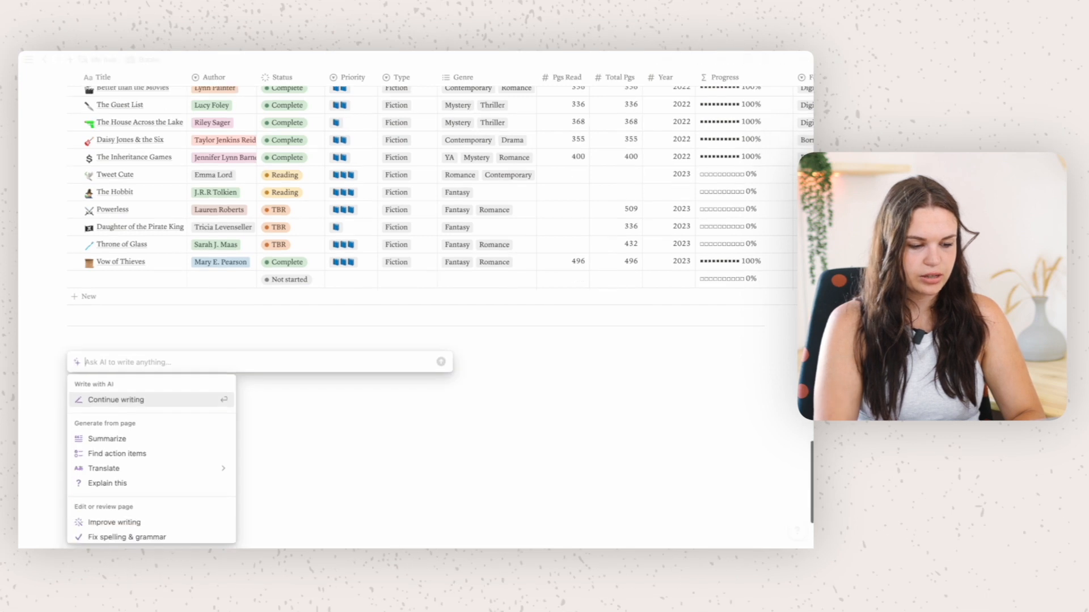
pyautogui.click(106, 439)
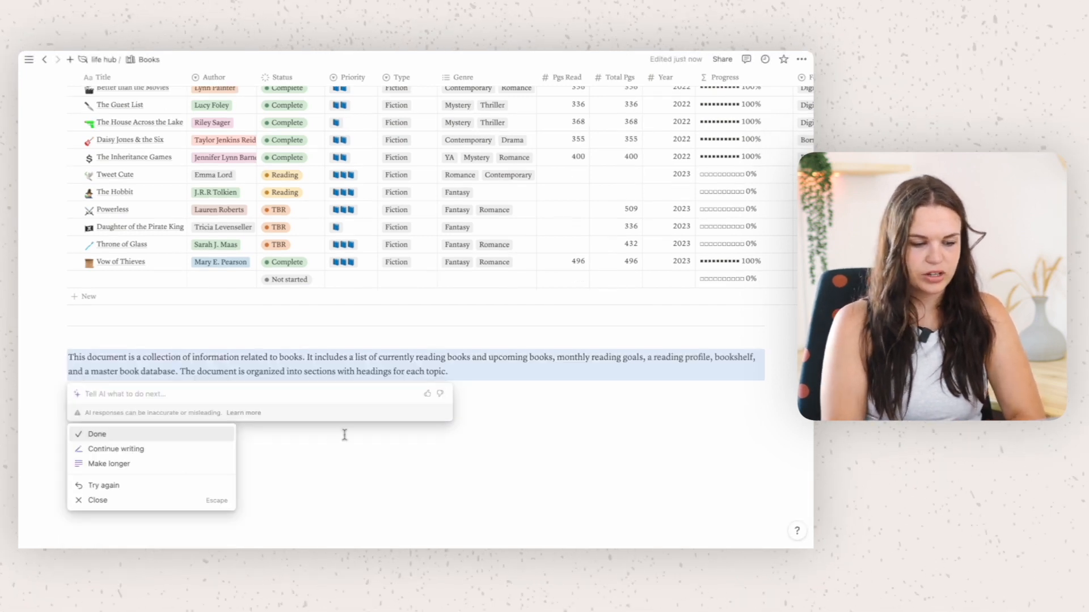
pyautogui.press('Return')
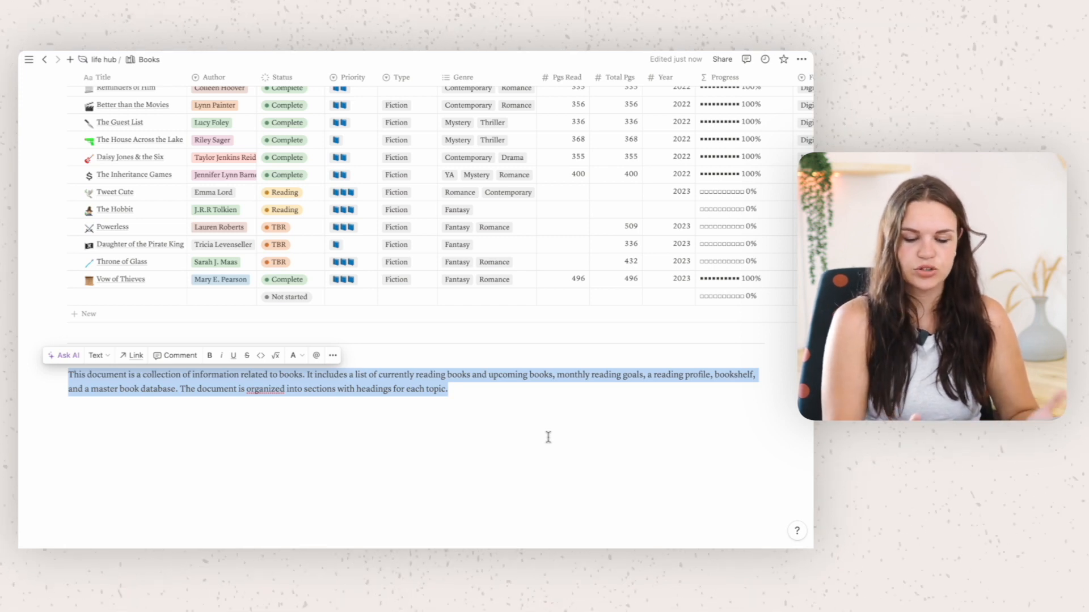
# - Delete the AI summary paragraph from the end of the Books page
pyautogui.press('BackSpace')
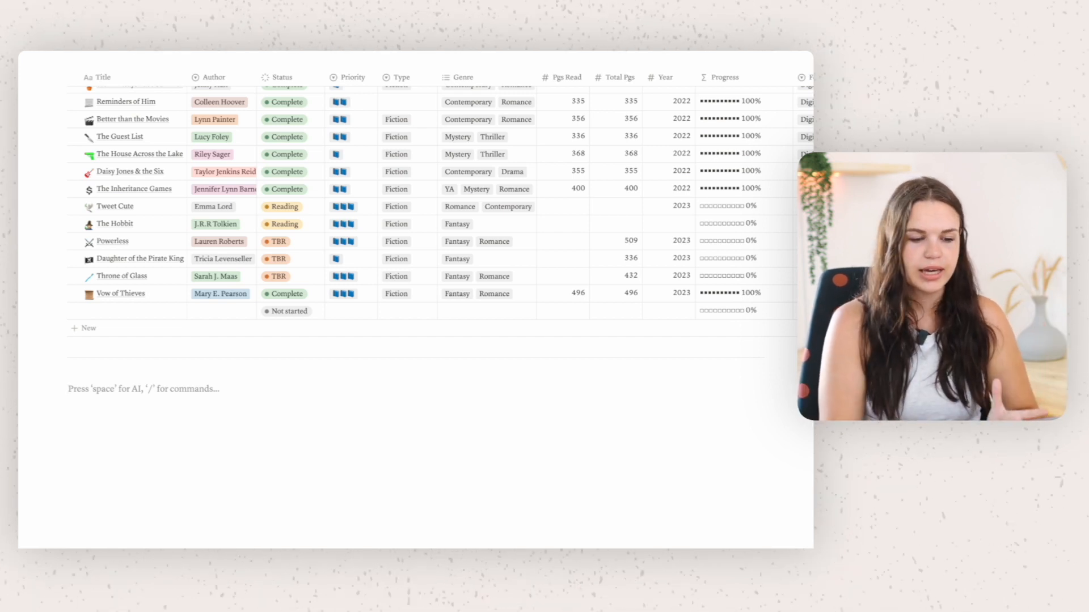
pyautogui.scroll(20, 159, 122)
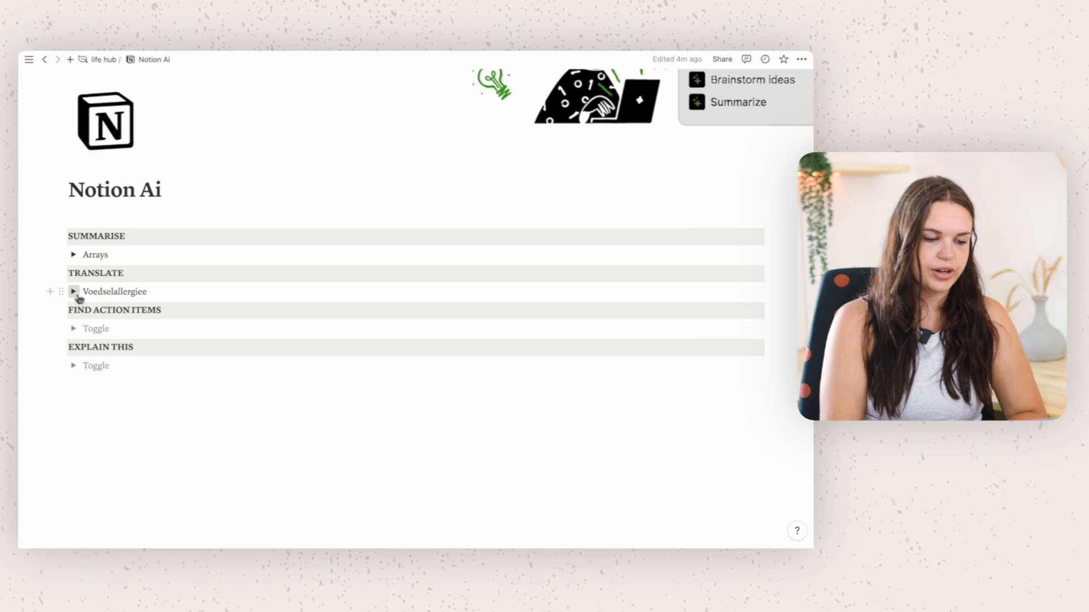
# - Expand the Voedselallergiee toggle and its Volwassenes list, check the Kinders toggle, and read through the allergy notes
pyautogui.click(74, 292)
pyautogui.scroll(-8, 76, 294)
pyautogui.scroll(-4, 76, 294)
pyautogui.scroll(9, 76, 294)
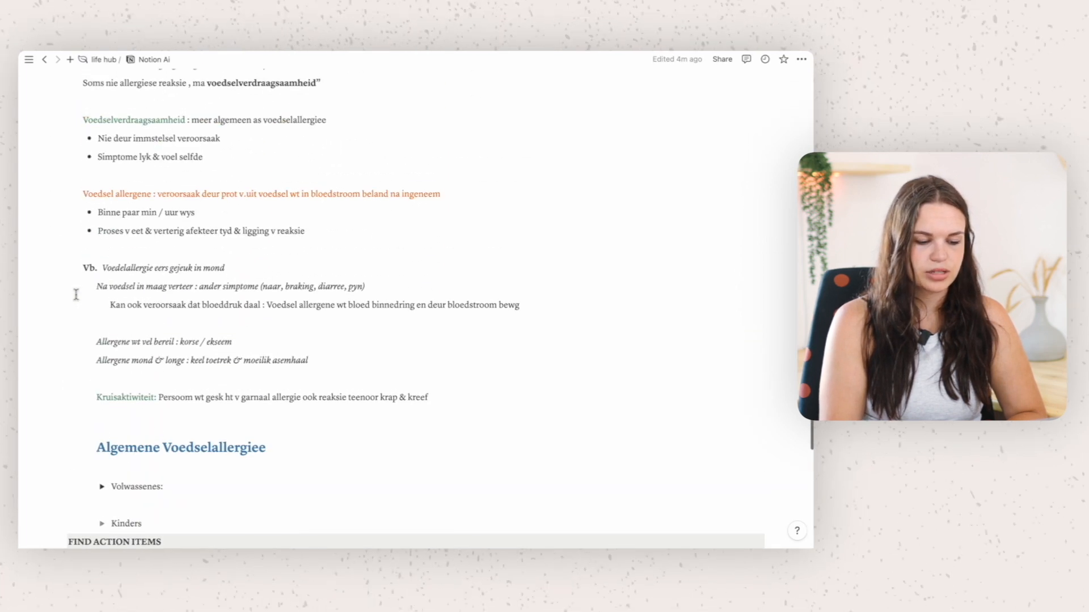
pyautogui.scroll(-6, 76, 294)
pyautogui.click(102, 427)
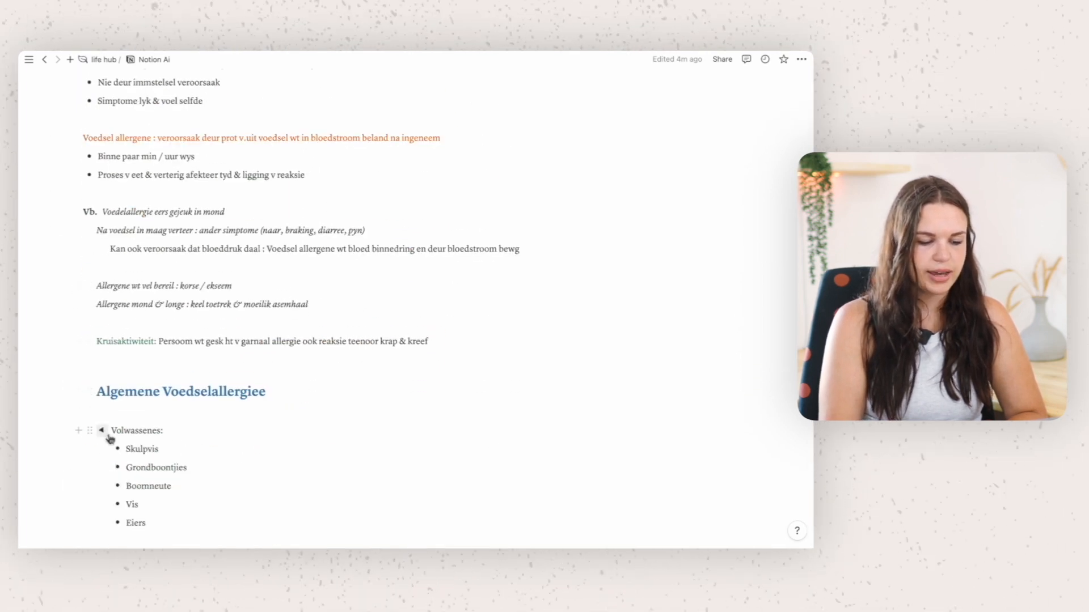
pyautogui.scroll(-5, 106, 453)
pyautogui.scroll(1, 105, 307)
pyautogui.click(102, 288)
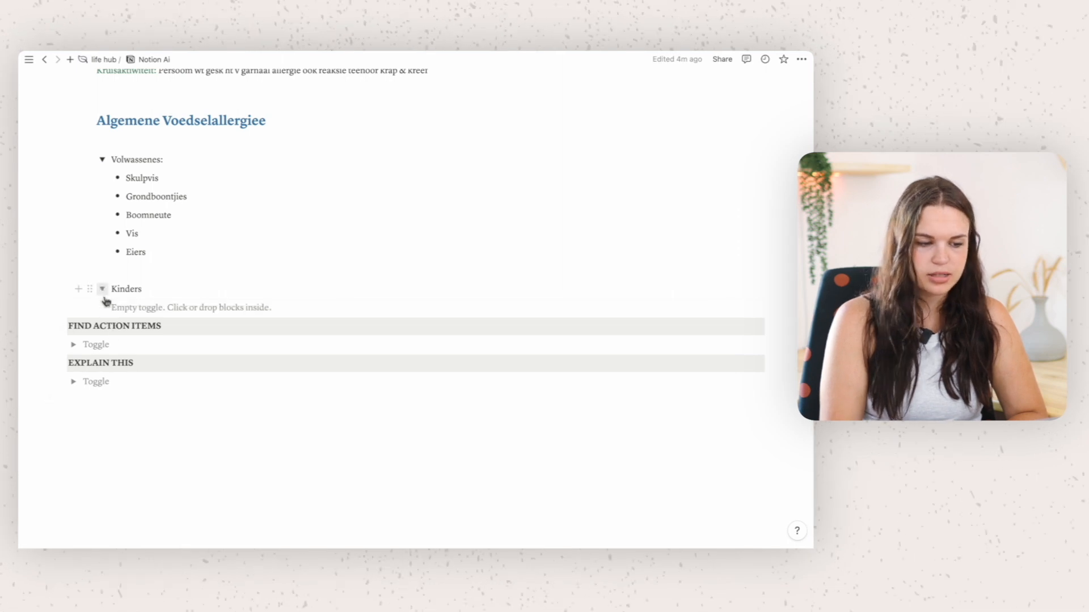
pyautogui.scroll(3, 102, 298)
pyautogui.click(102, 375)
pyautogui.scroll(10, 105, 377)
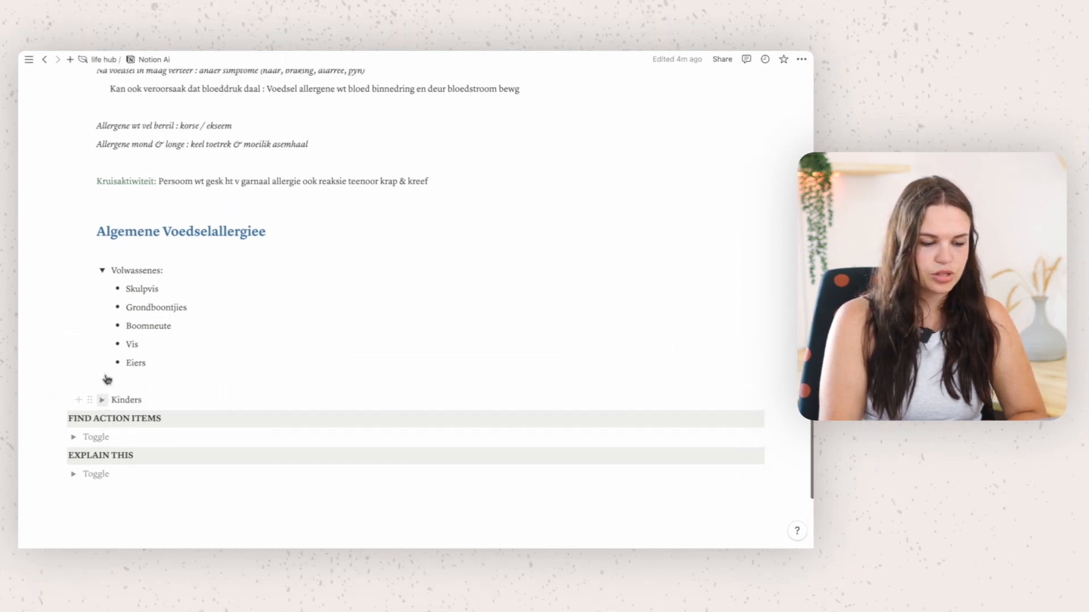
# - Select the Voedselallergiee notes through the Volwassenes list, translate them into English with AI, and review the translation without applying it
pyautogui.scroll(2, 104, 376)
pyautogui.moveTo(86, 274); pyautogui.dragTo(376, 248)
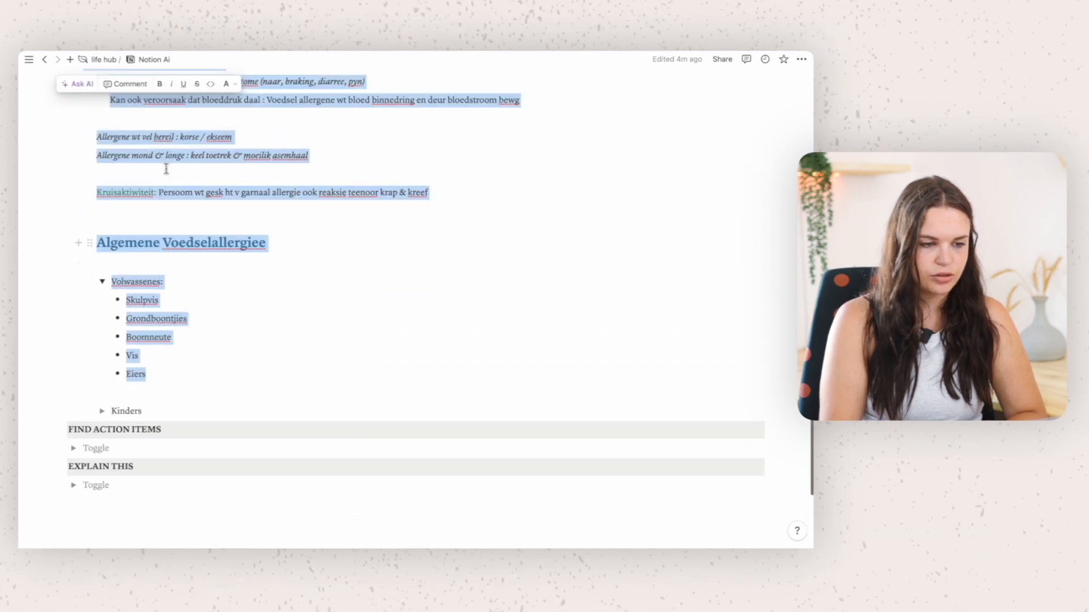
pyautogui.click(80, 84)
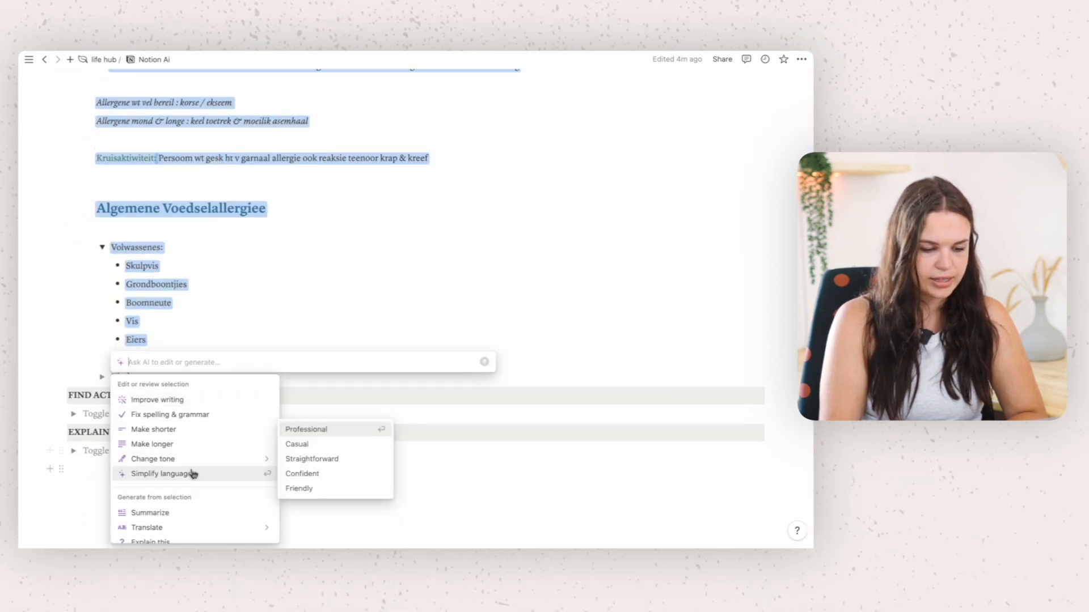
pyautogui.scroll(-2, 195, 454)
pyautogui.moveTo(179, 483)
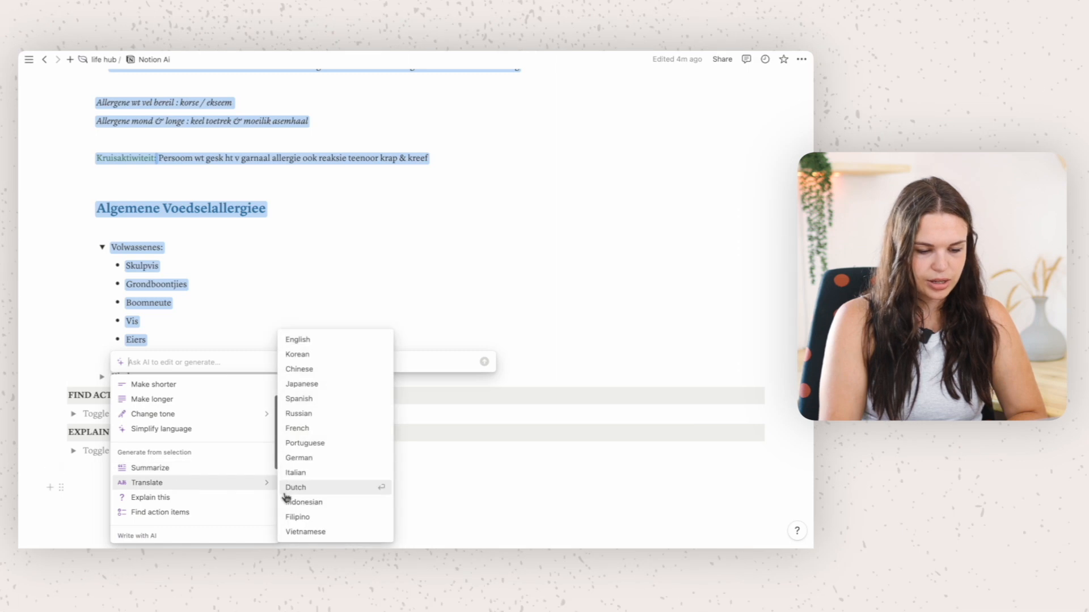
pyautogui.click(328, 343)
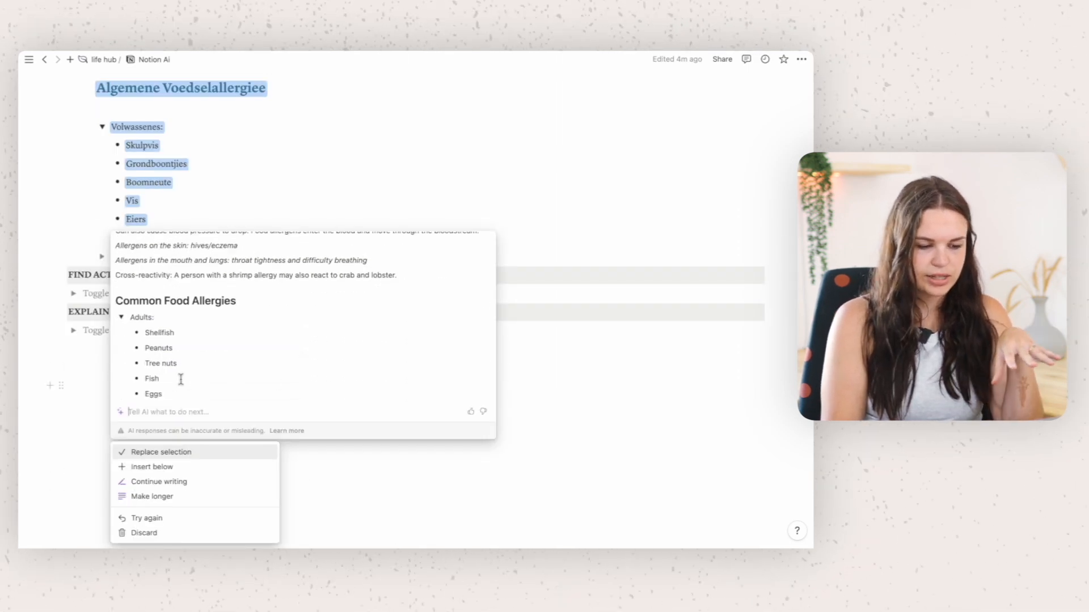
pyautogui.moveTo(179, 396); pyautogui.dragTo(116, 239)
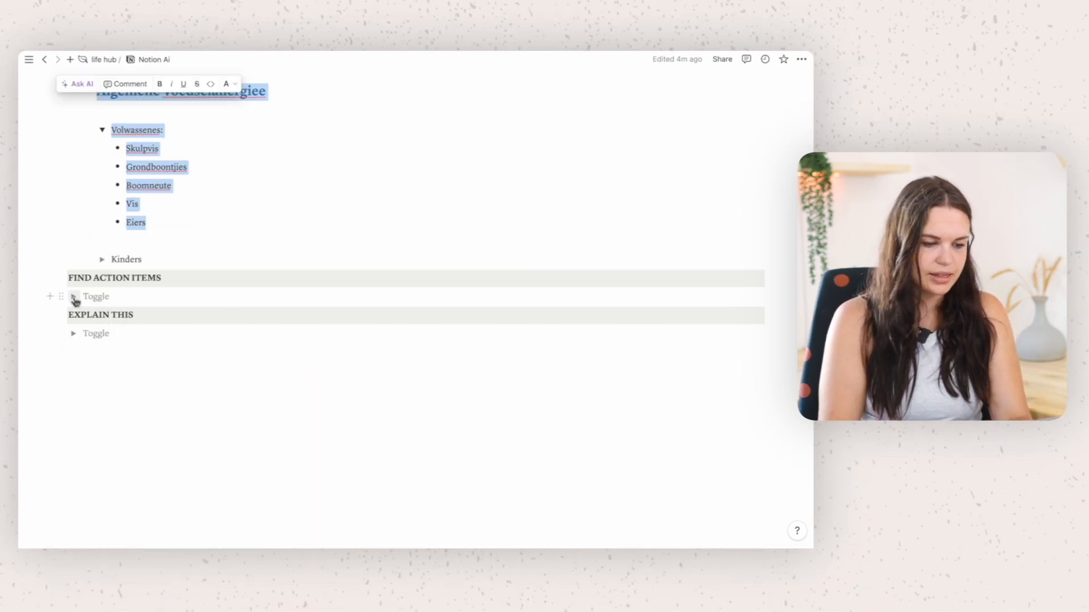
# - Paste the copied English translation of the food allergy notes below the empty toggle under FIND ACTION ITEMS
pyautogui.click(76, 301)
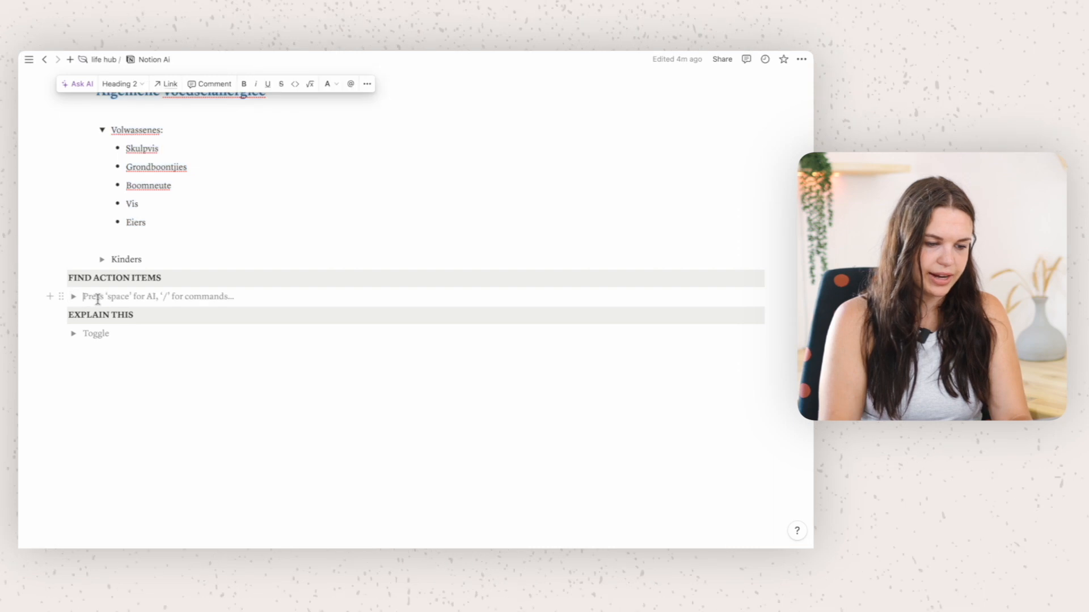
pyautogui.hotkey('ctrl', 'v')
pyautogui.scroll(-6, 175, 309)
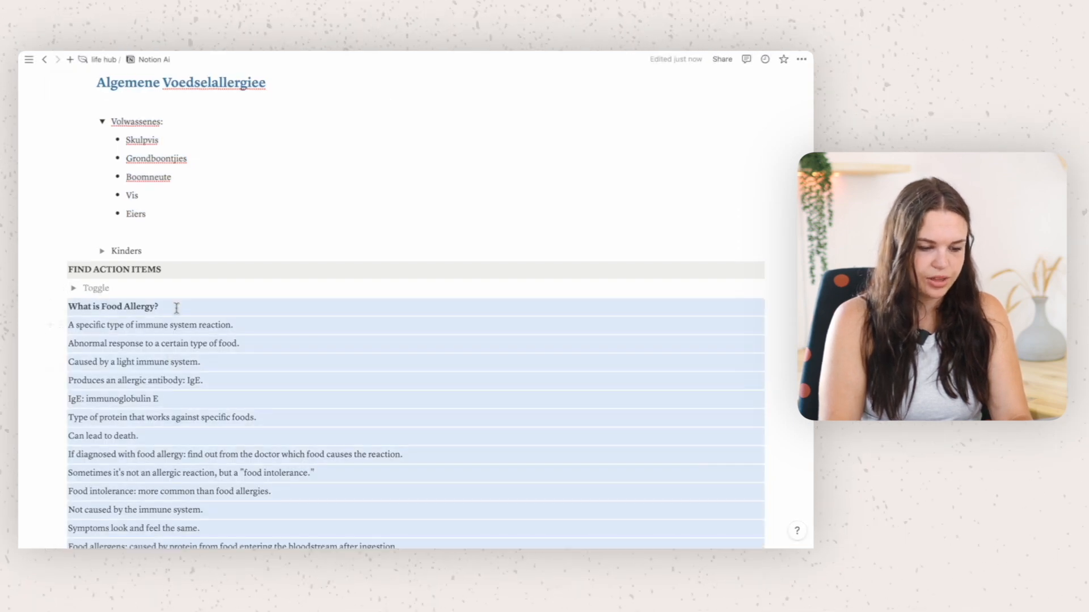
pyautogui.scroll(5, 176, 310)
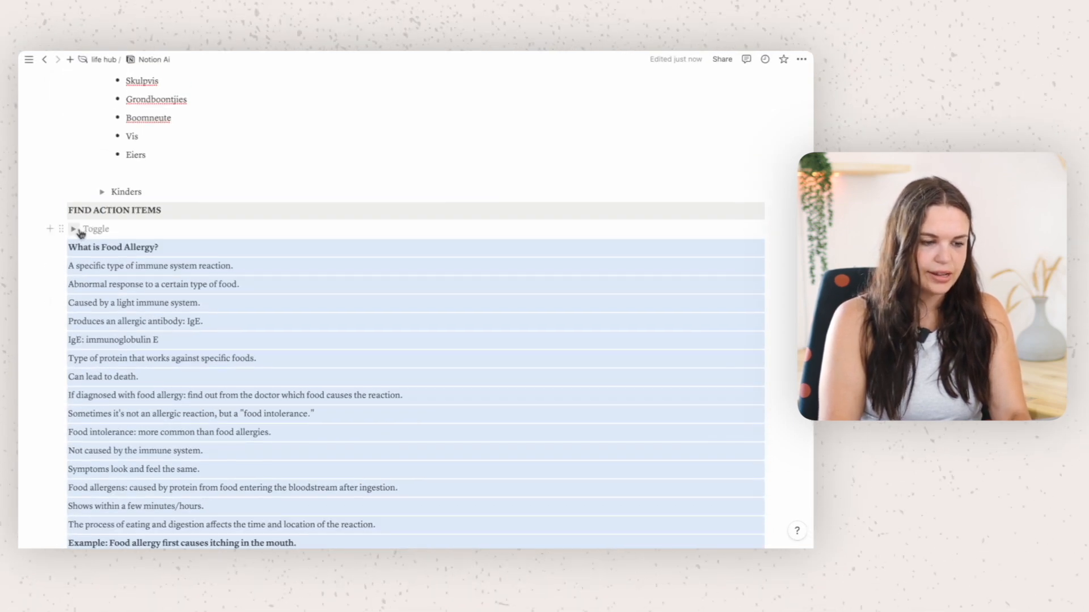
pyautogui.click(127, 238)
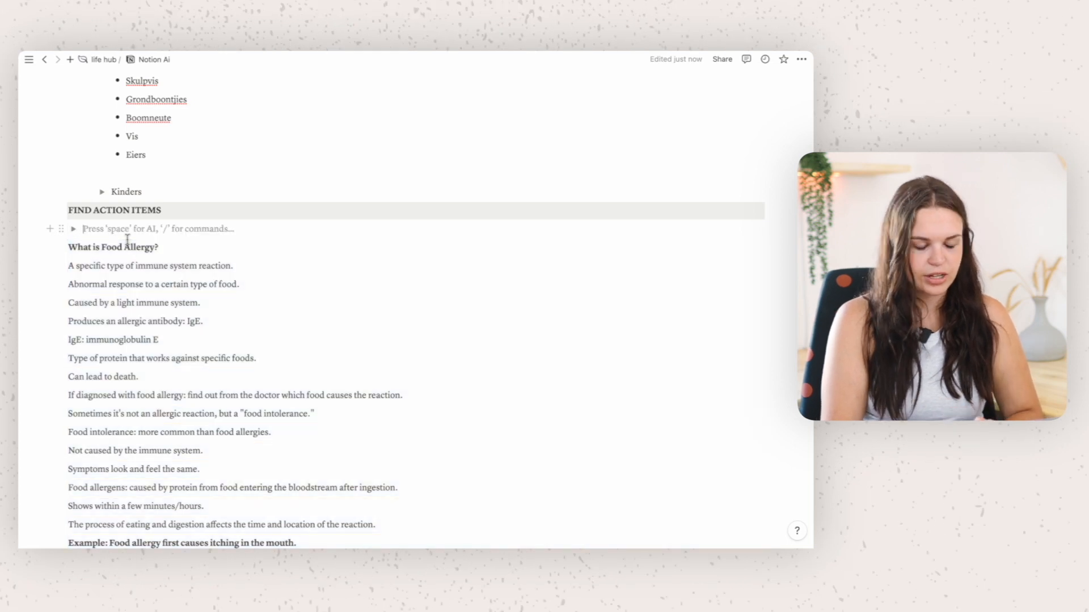
pyautogui.scroll(-1, 128, 237)
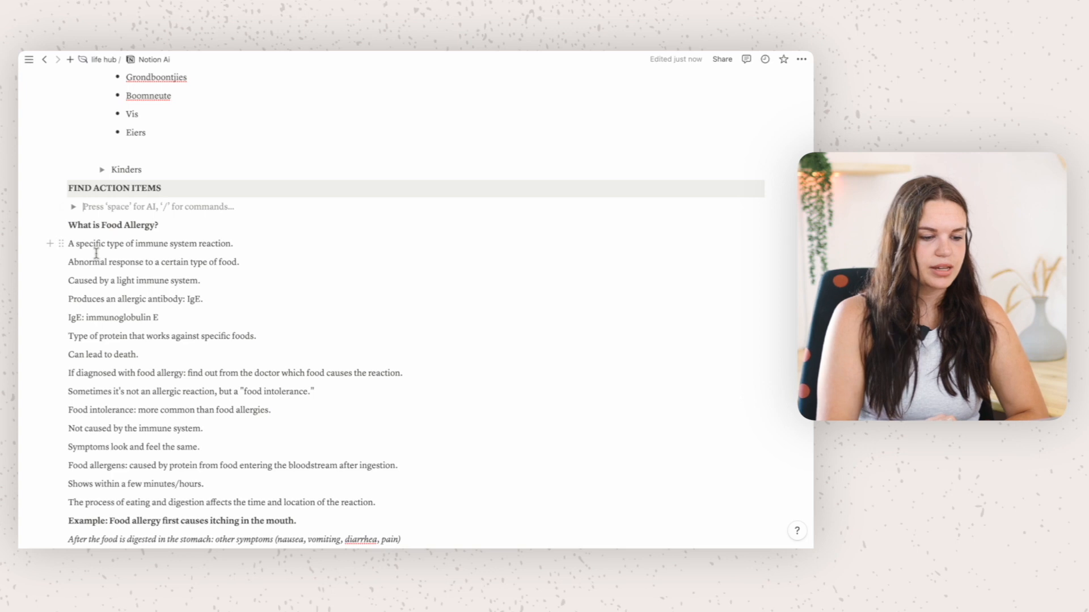
# - Select the pasted English allergy notes from "What is Food Allergy?" to "Eggs", find action items with AI, and review them without applying
pyautogui.moveTo(68, 225); pyautogui.dragTo(397, 542)
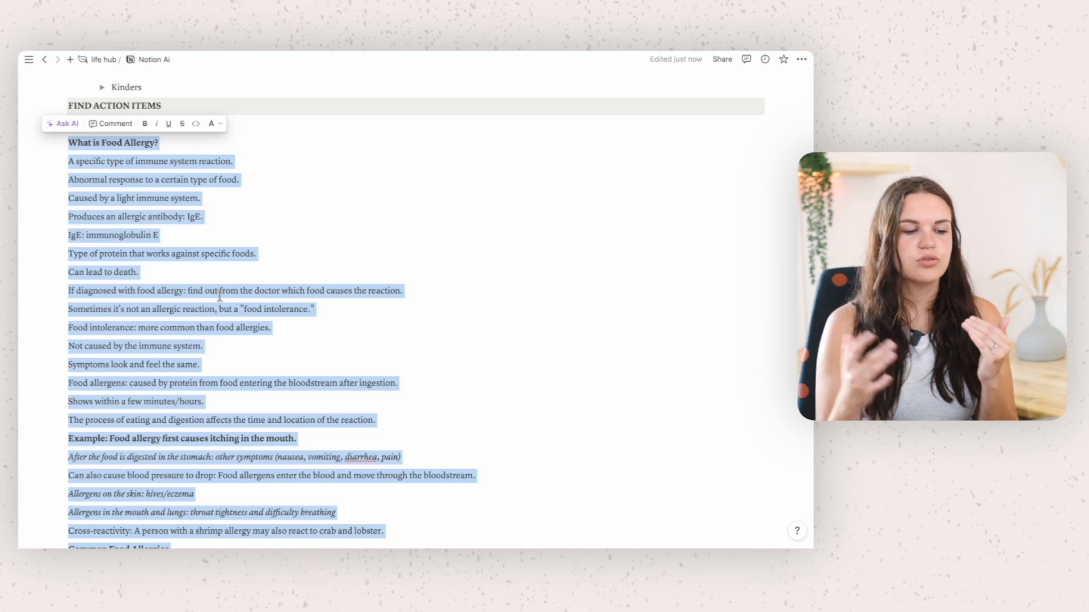
pyautogui.scroll(7, 220, 296)
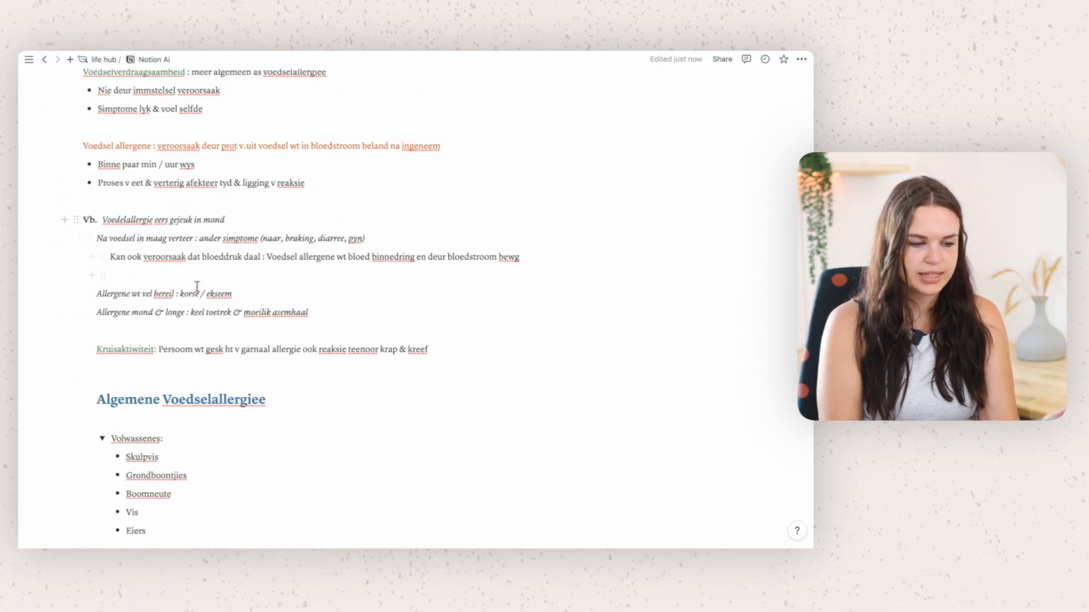
pyautogui.scroll(-9, 193, 286)
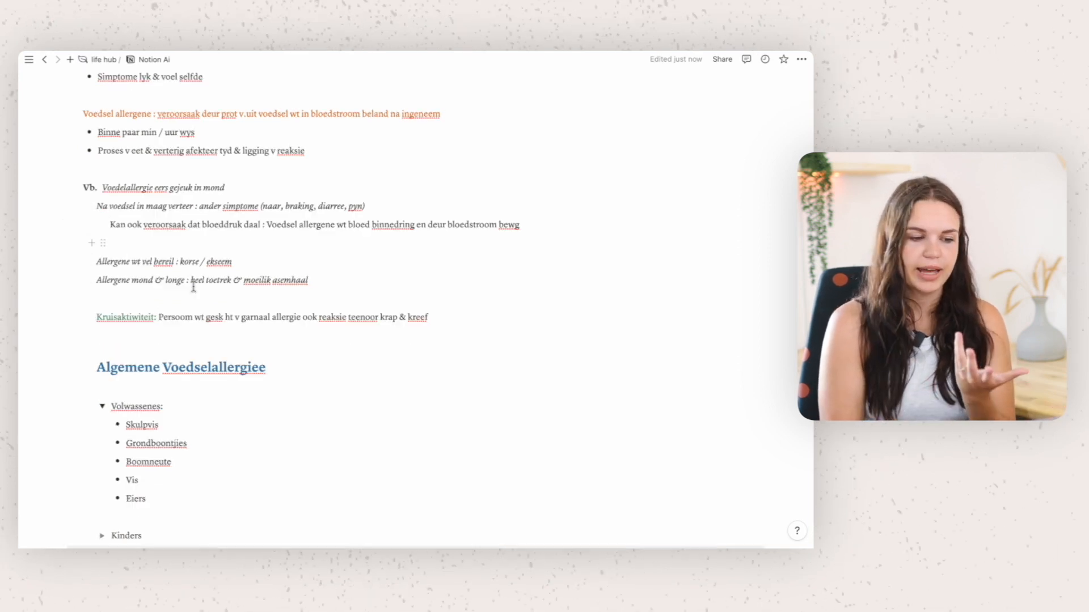
pyautogui.scroll(-1, 193, 286)
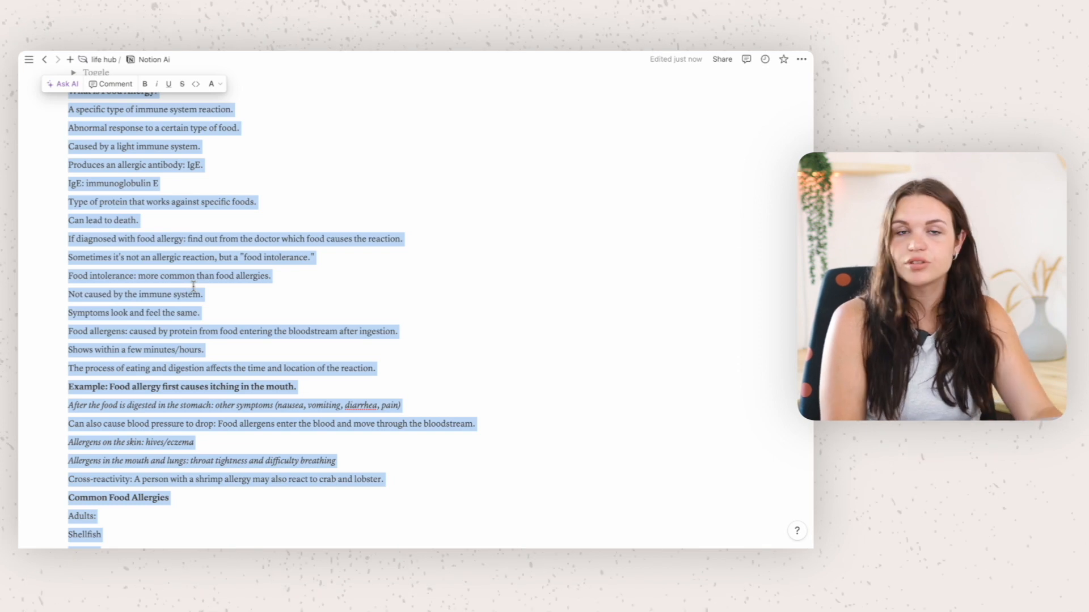
pyautogui.scroll(-3, 193, 286)
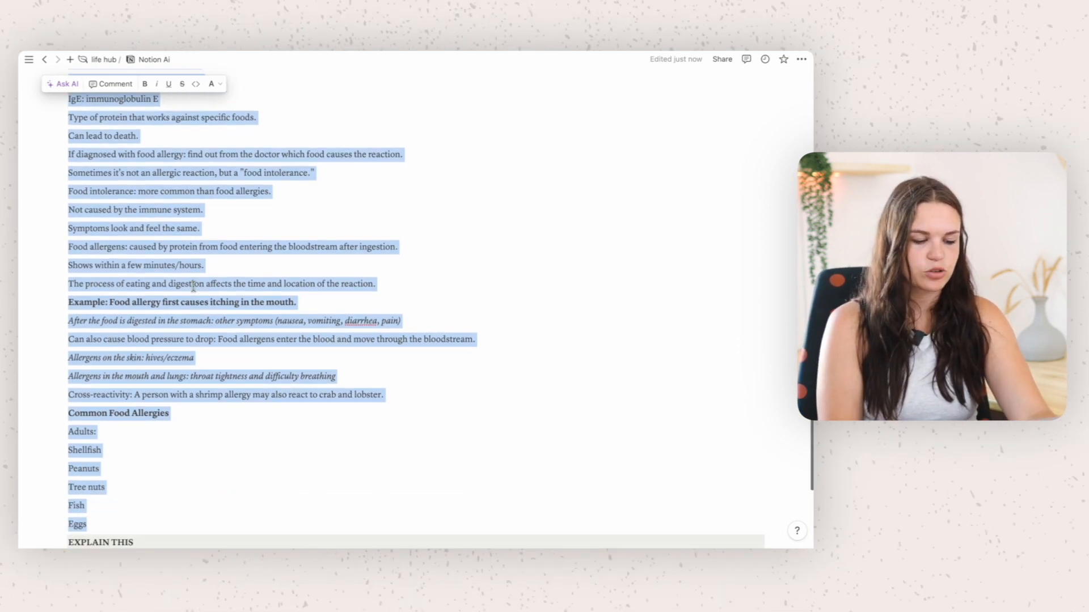
pyautogui.click(77, 86)
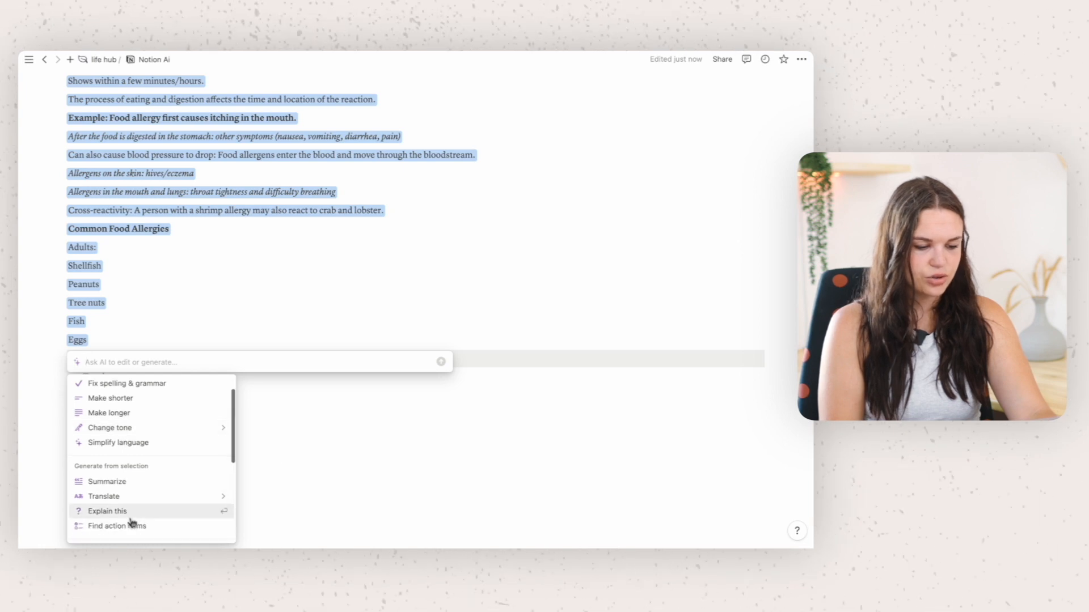
pyautogui.click(132, 526)
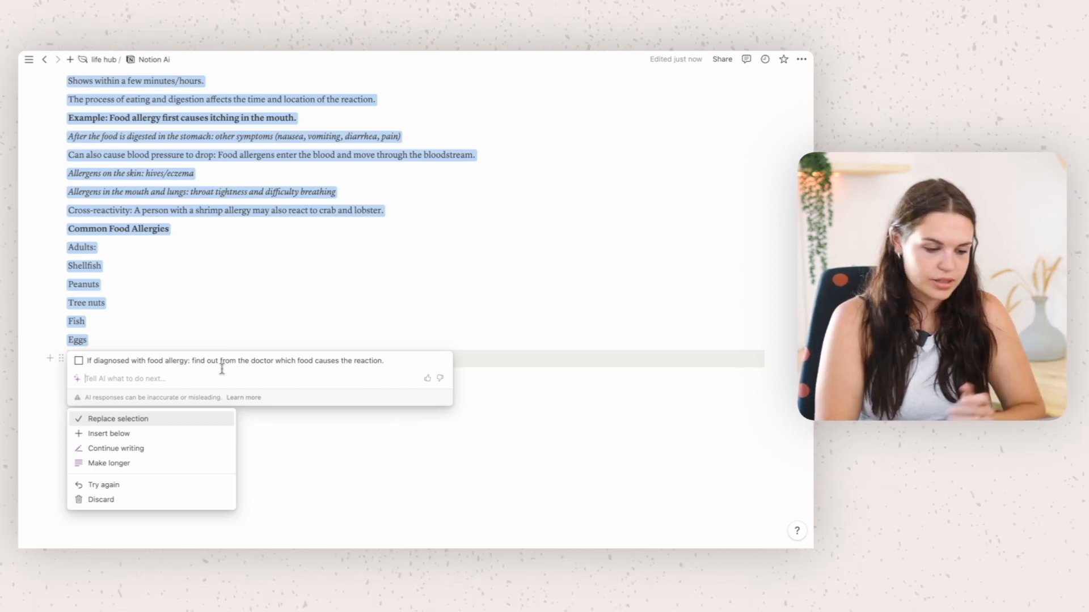
pyautogui.press('Escape')
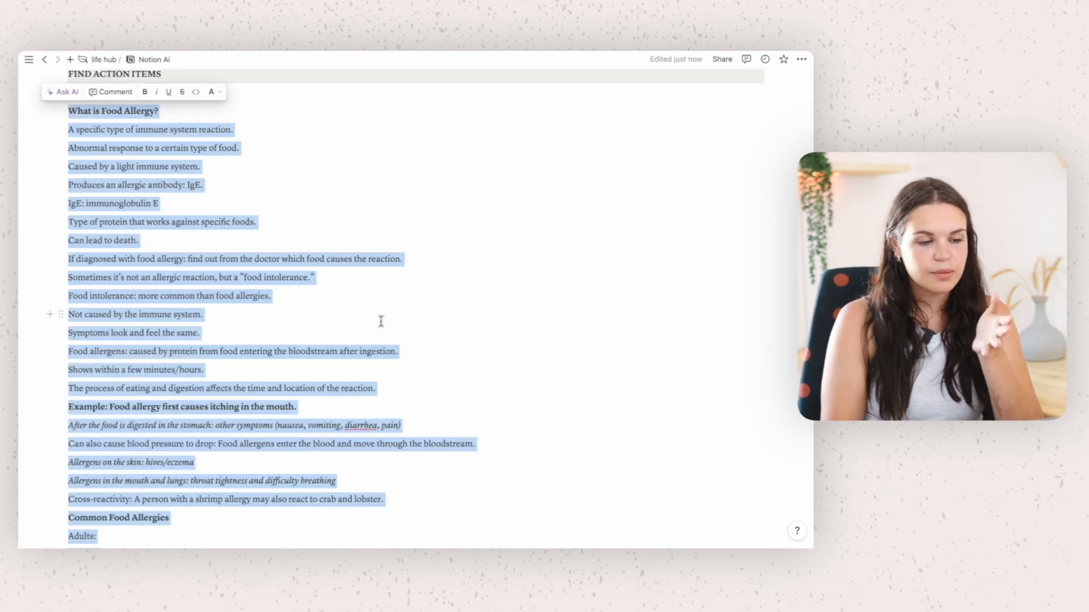
# - Generate an AI explanation of the selected allergy notes and copy its full text into the toggle under EXPLAIN THIS
pyautogui.click(66, 95)
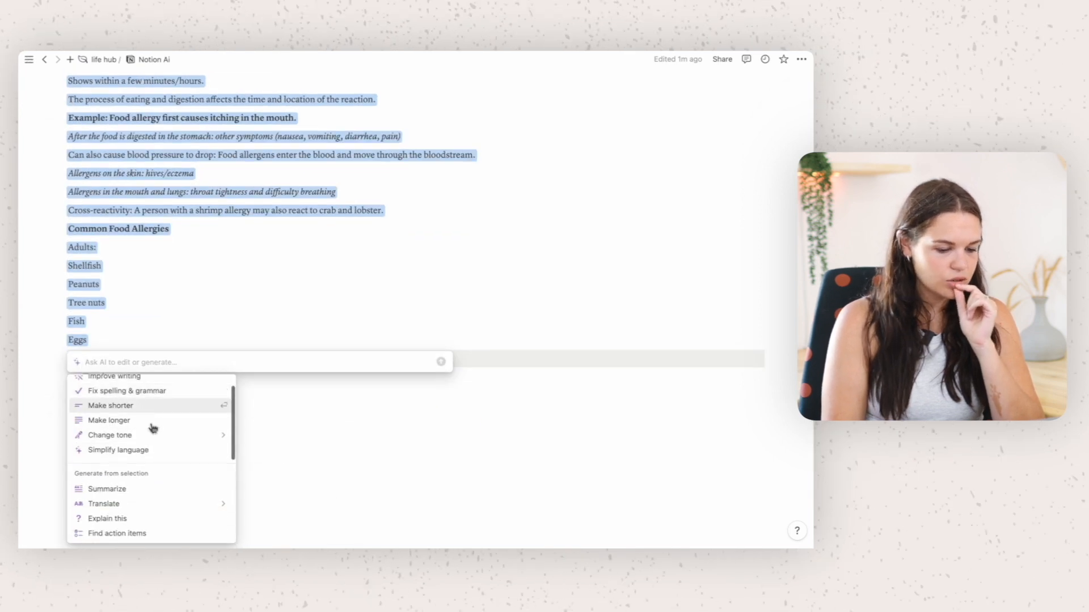
pyautogui.click(128, 518)
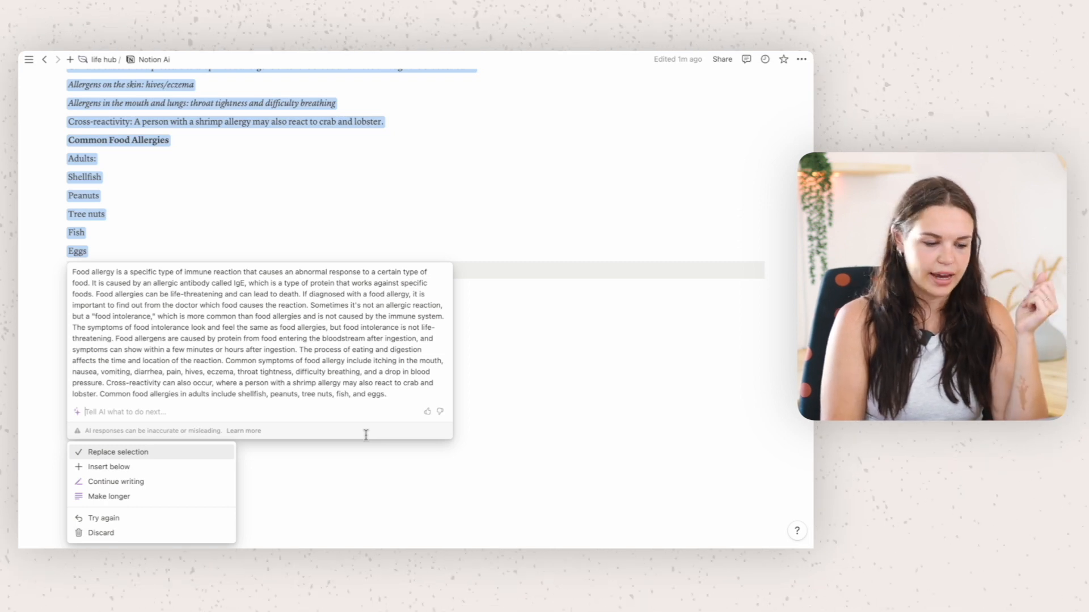
pyautogui.moveTo(391, 398); pyautogui.dragTo(81, 282)
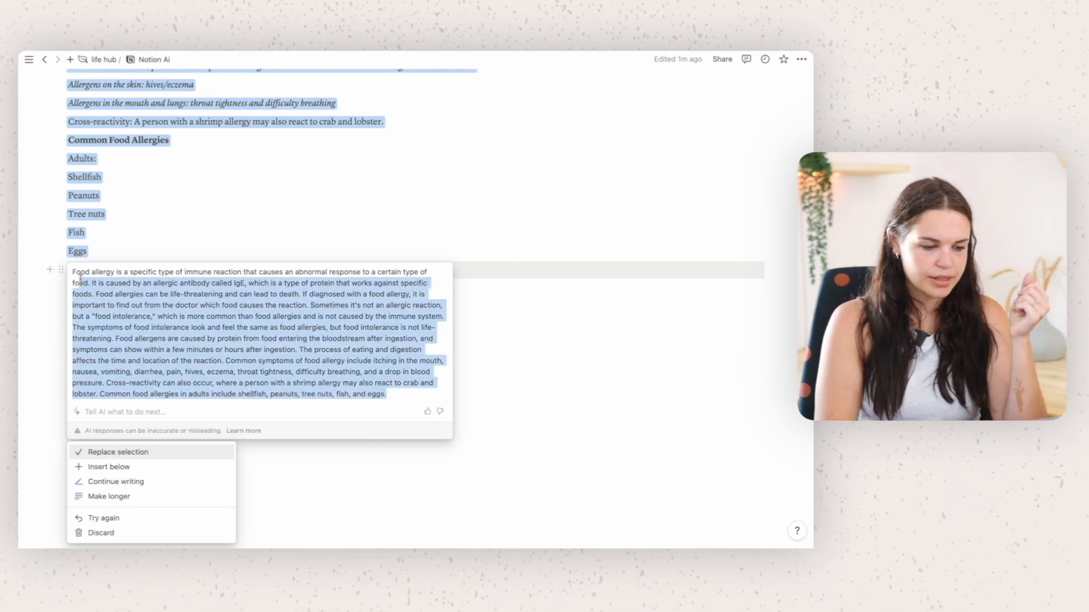
pyautogui.moveTo(81, 282); pyautogui.dragTo(72, 272)
pyautogui.click(126, 342)
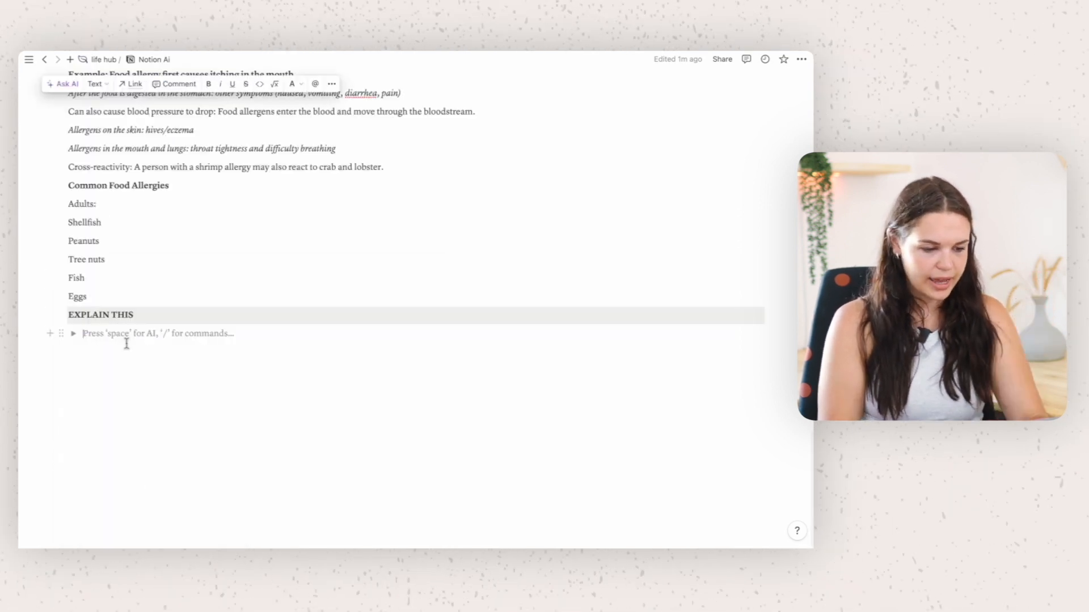
pyautogui.write('Food allergy is a specific type of immune reaction that causes an abnormal response to a certain type of food. It is caused by an allergic antibody called IgE, which is a type of protein that works against specific foods. Food allergies can be life-threatening and can lead to death. If diagnosed with a food allergy, it is important to find out from the doctor which food causes the reaction. Sometimes it\'s not an allergic reaction, but a "food intolerance," which is more common than food allergies and is not caused by the immune system. The symptoms of food intolerance look and feel the same as food allergies, but food intolerance is not life-threatening. Food allergens are caused by protein from food entering the bloodstream after ingestion, and symptoms can show within a few minutes or hours after ingestion. The process of eating and digestion affects the time and location of the reaction. Common symptoms of food allergy include itching in the mouth, nausea, vomiting, diarrhea, pain, hives, eczema, throat tightness, difficulty breathing, and a drop in blood pressure. Cross-reactivity can also occur, where a person with a shrimp allergy may also react to crab and lobster. Common food allergies in adults include shellfish, peanuts, tree nuts, fish, and eggs.')
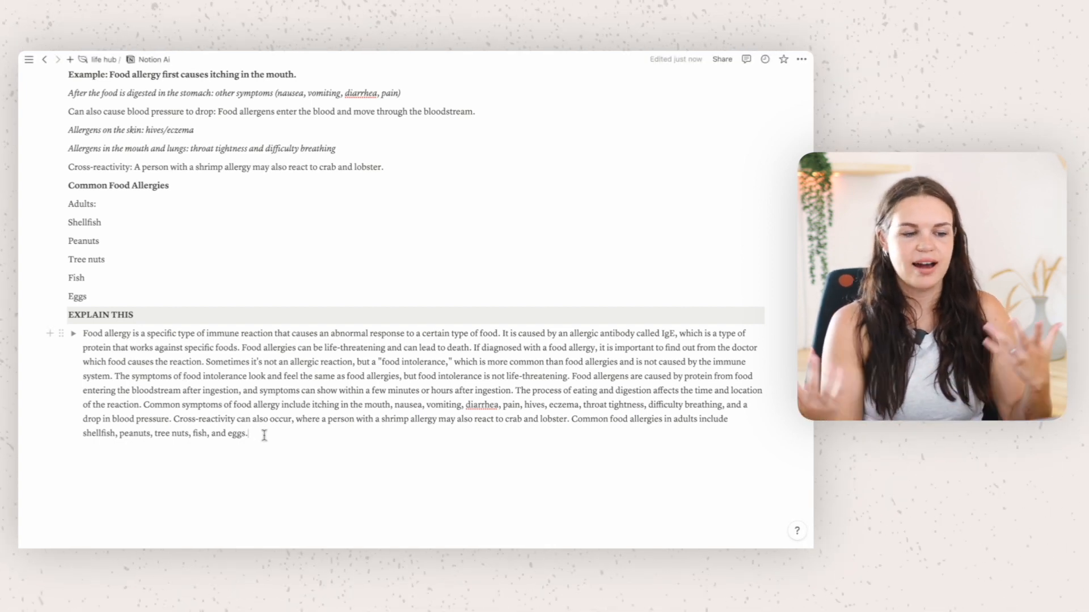
# - Look through the AI writing, page editing and drafting options on the empty line below the food allergy explanation
pyautogui.scroll(3, 264, 435)
pyautogui.scroll(8, 265, 435)
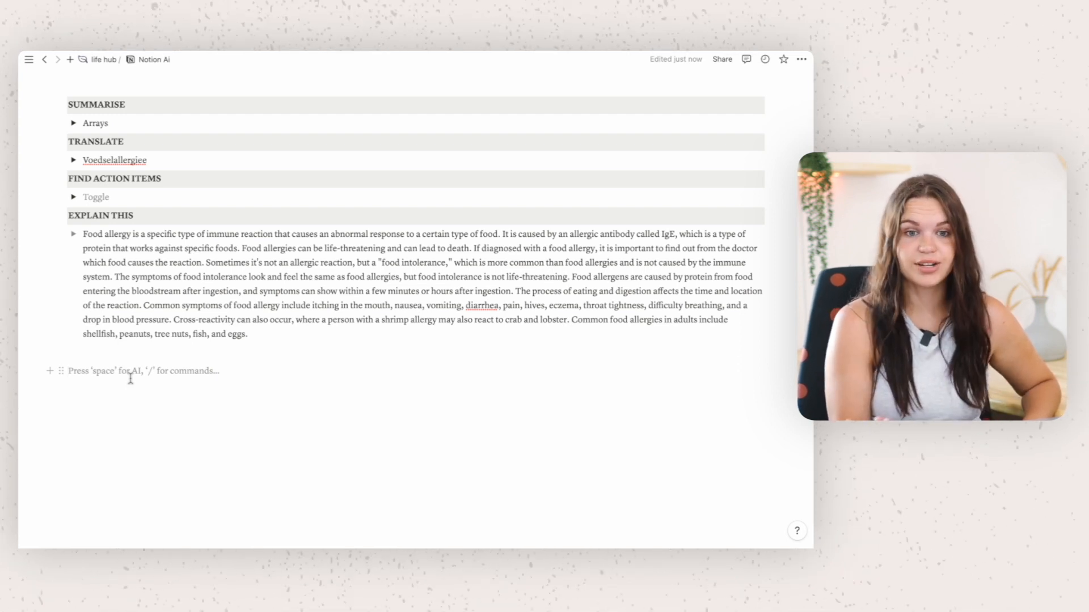
pyautogui.press('space')
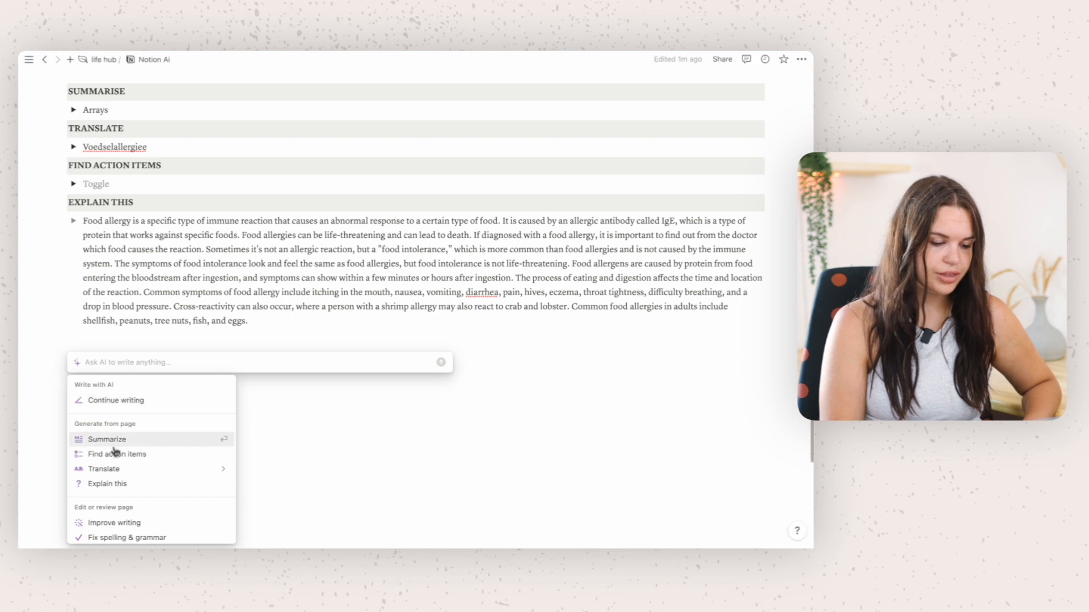
pyautogui.scroll(-1, 112, 452)
pyautogui.scroll(-3, 114, 476)
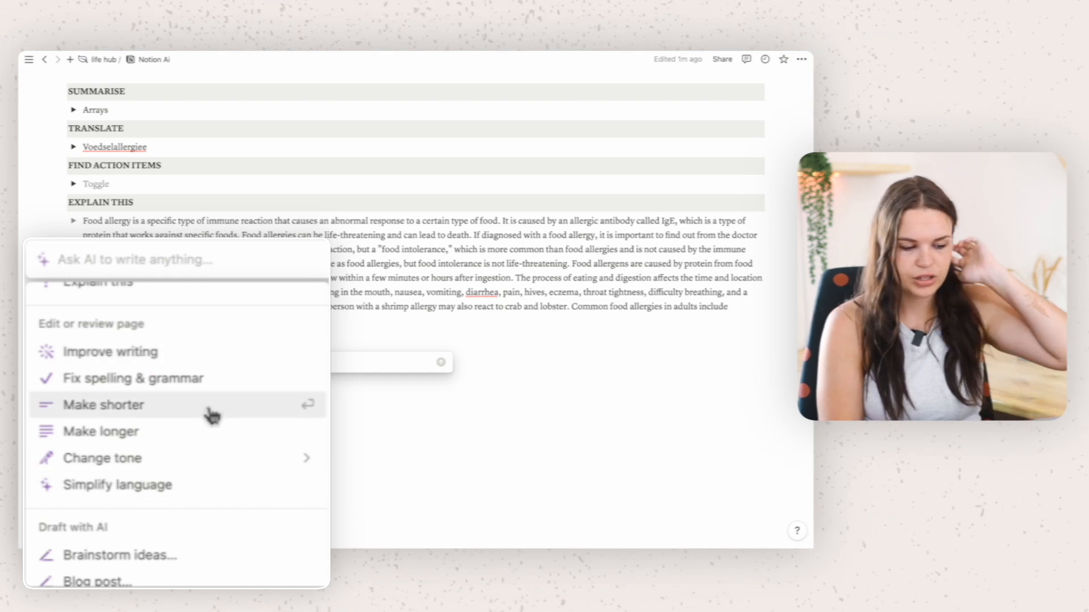
pyautogui.press('Escape')
# - Select the food allergy explanation, have AI improve its writing, review the suggestion, and discard it
pyautogui.moveTo(258, 344)
pyautogui.mouseDown()
pyautogui.moveTo(84, 235)
pyautogui.moveTo(248, 338)
pyautogui.mouseUp()
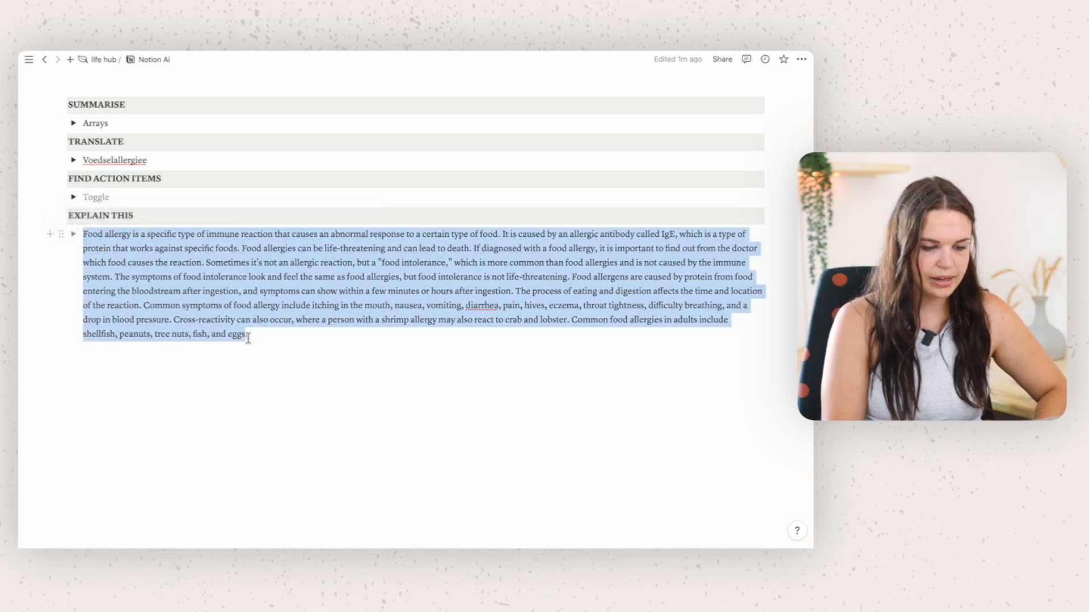
pyautogui.click(82, 217)
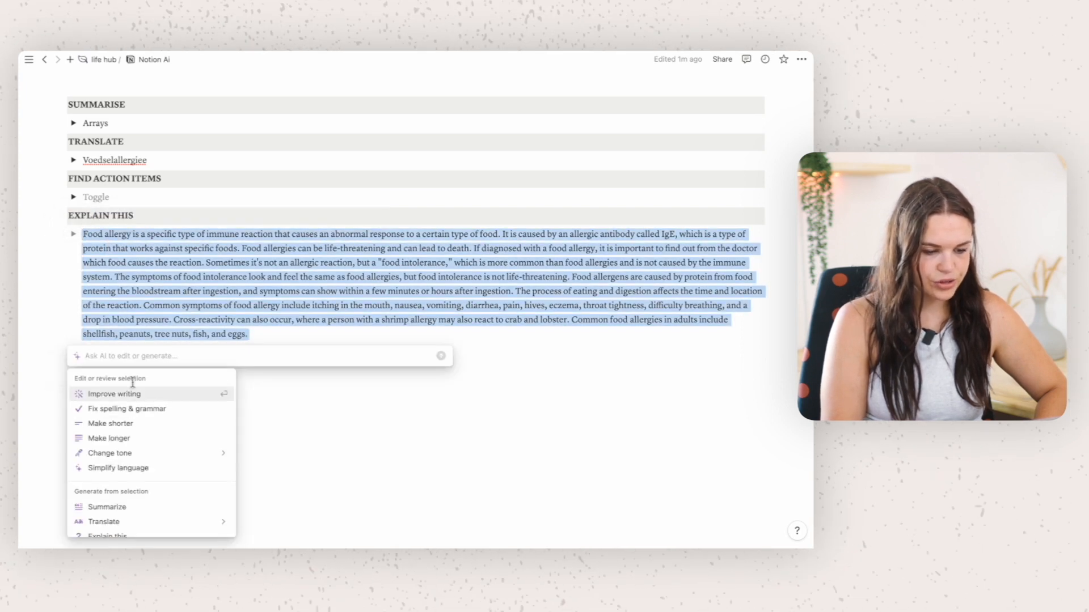
pyautogui.click(134, 395)
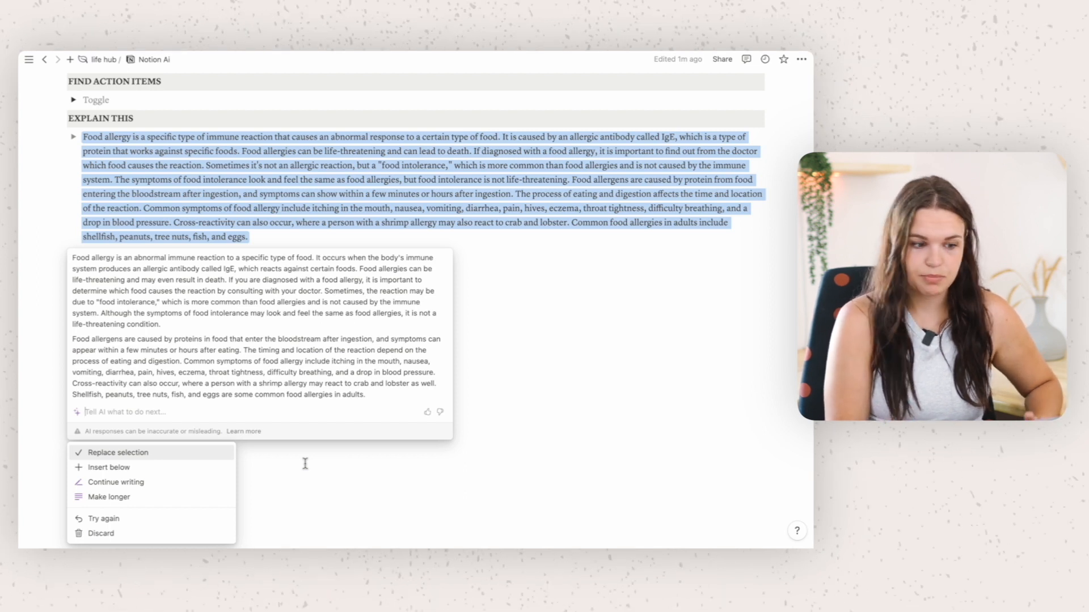
pyautogui.click(101, 534)
# - Use AI to change the tone of the selected food allergy explanation to Friendly
pyautogui.click(79, 215)
pyautogui.scroll(-2, 155, 464)
pyautogui.scroll(2, 156, 473)
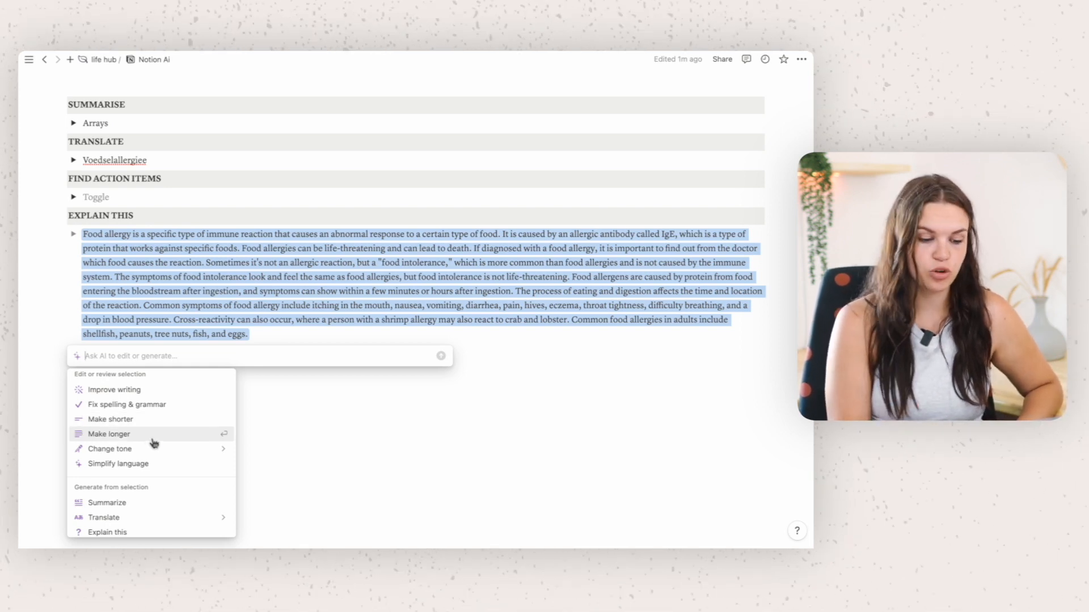
pyautogui.moveTo(157, 454)
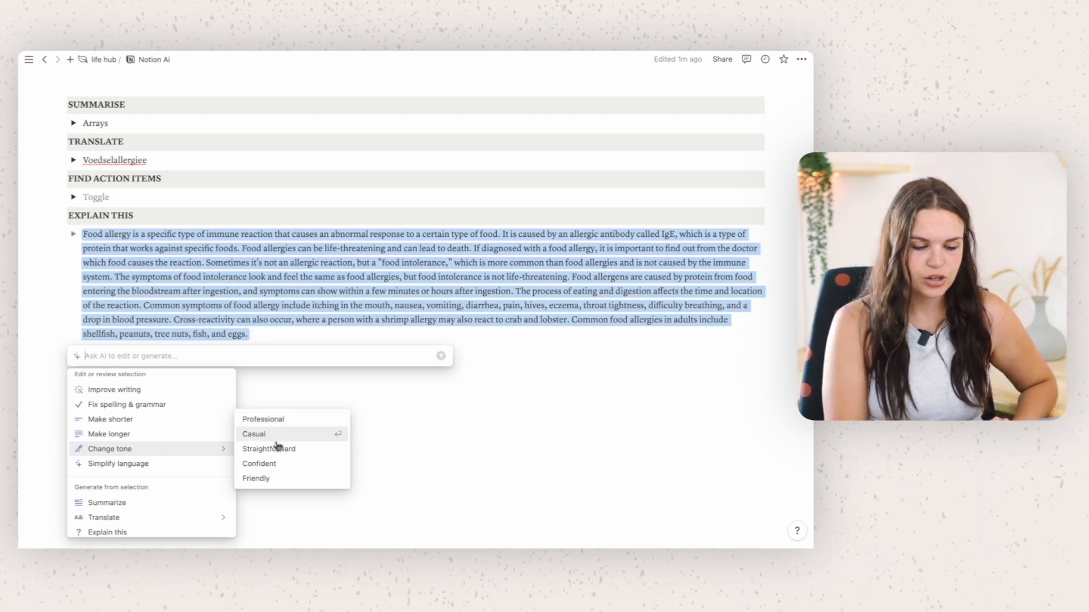
pyautogui.click(283, 481)
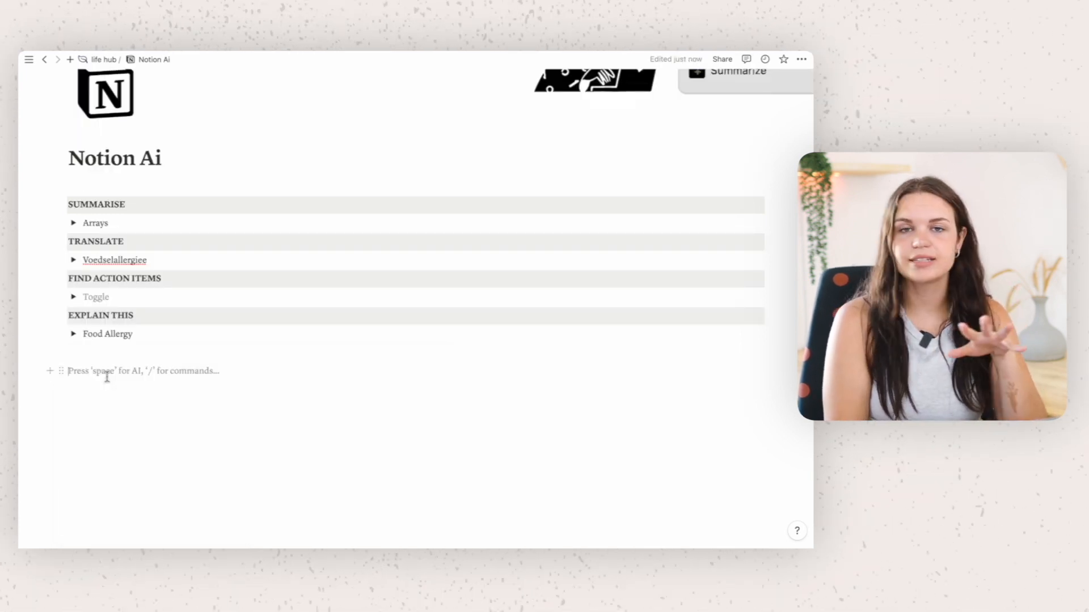
# - Review the AI drafting options on the empty line below the Food Allergy toggle and generate a blog post about Notion AI
pyautogui.press('space')
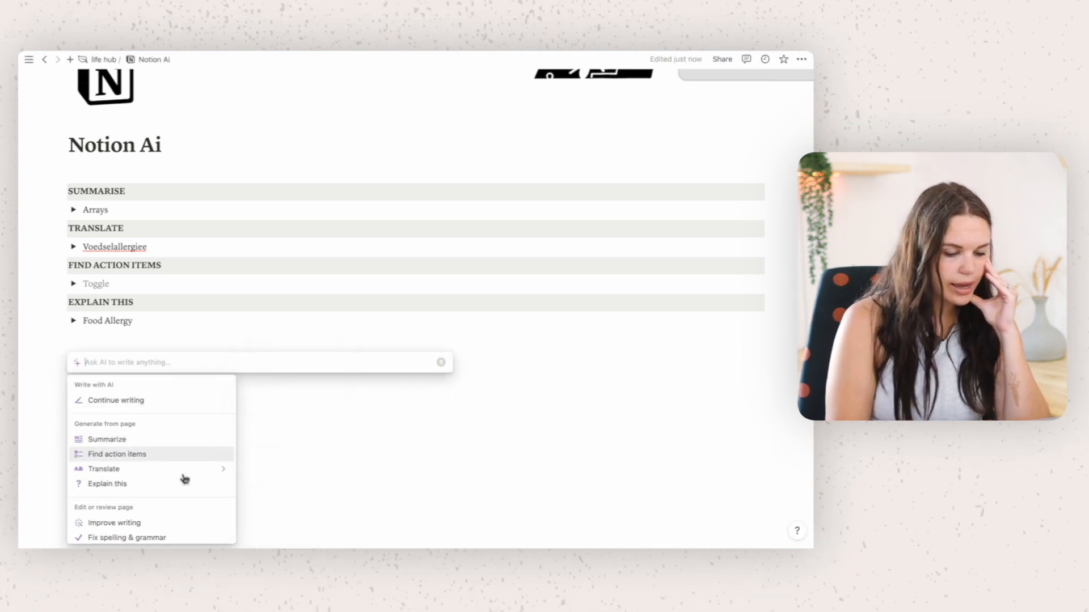
pyautogui.scroll(-5, 182, 479)
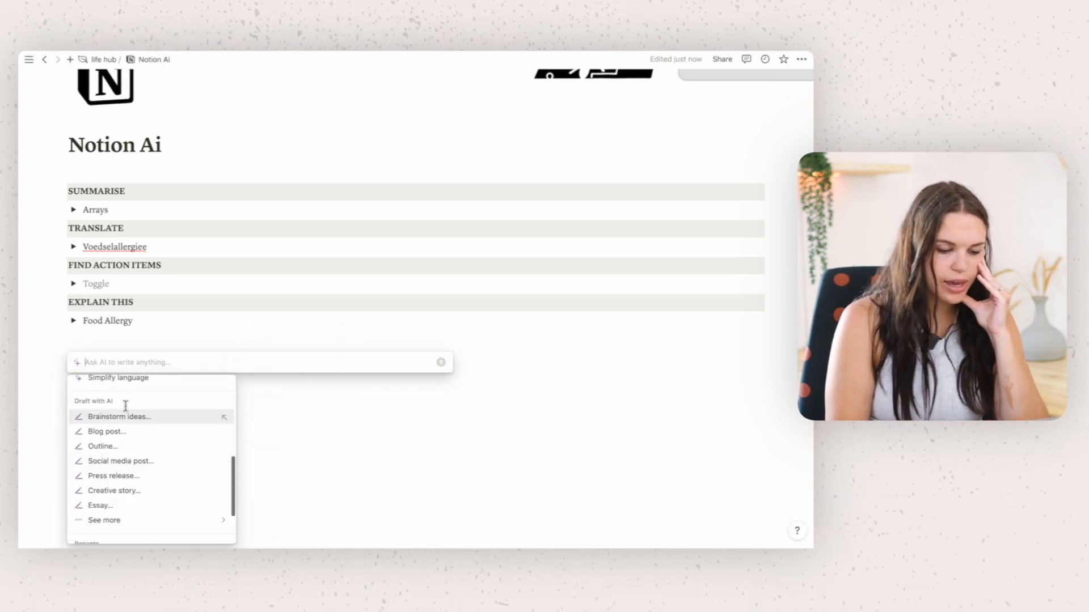
pyautogui.moveTo(145, 524)
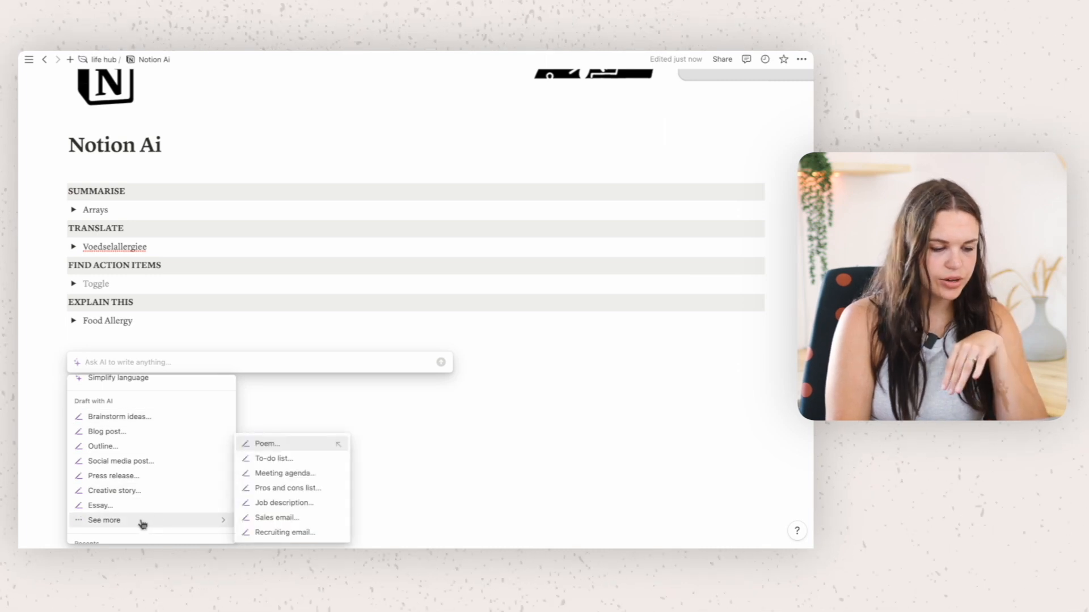
pyautogui.click(124, 435)
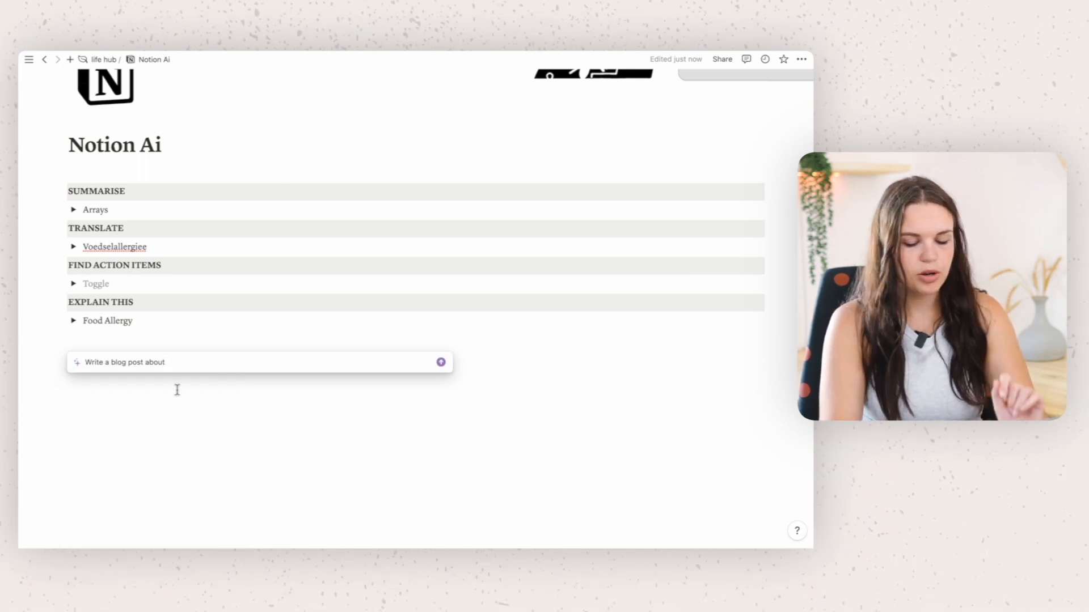
pyautogui.write('notions')
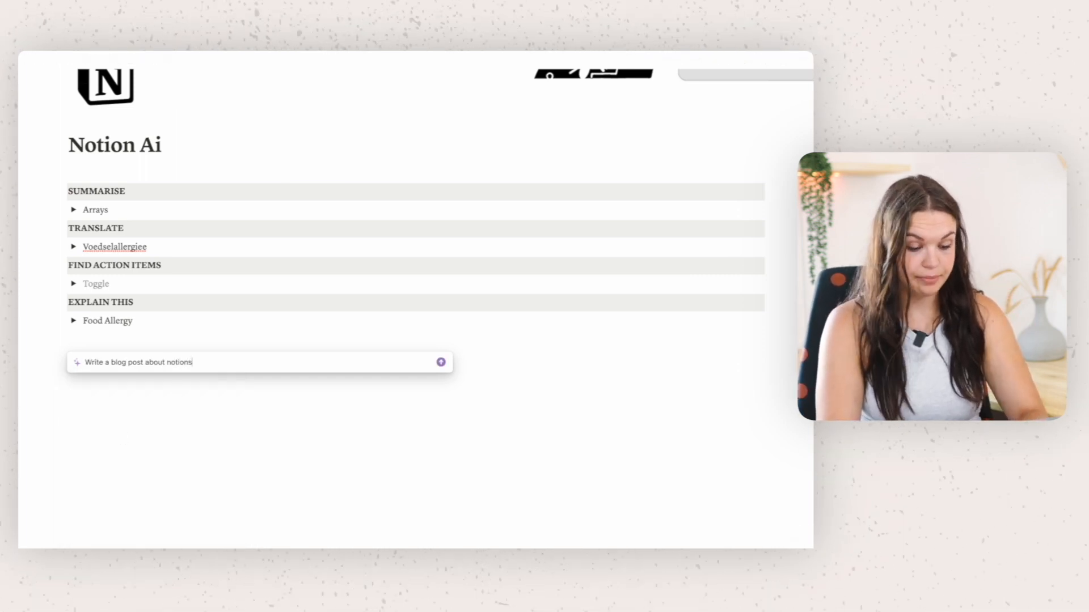
pyautogui.press('BackSpace')
pyautogui.write('AI')
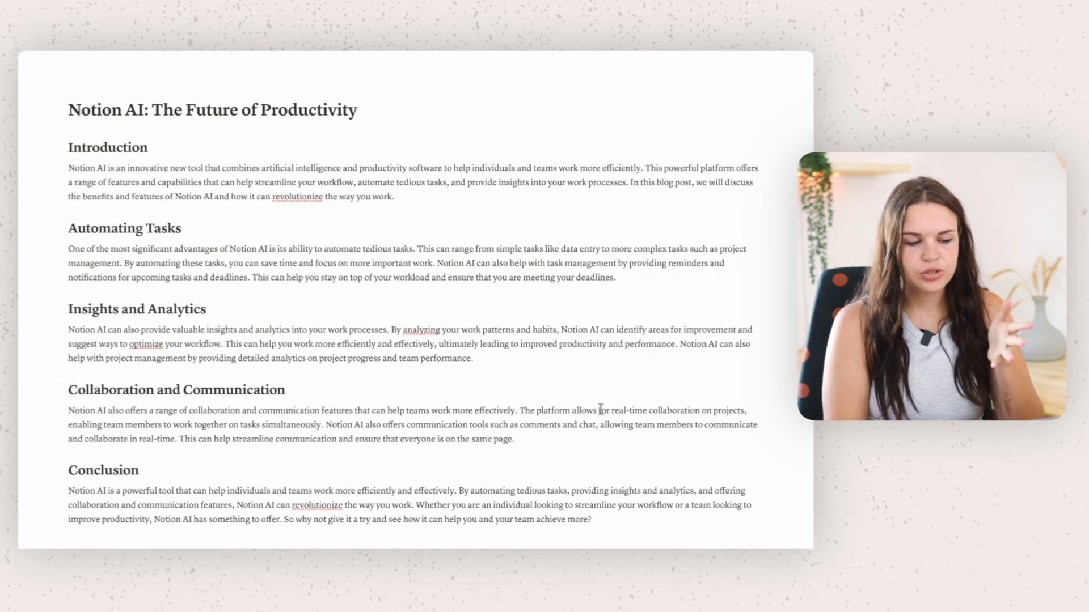
# - Select the blog post's Introduction paragraph, look through the AI editing and tone options, and close them without applying any
pyautogui.scroll(-1, 601, 409)
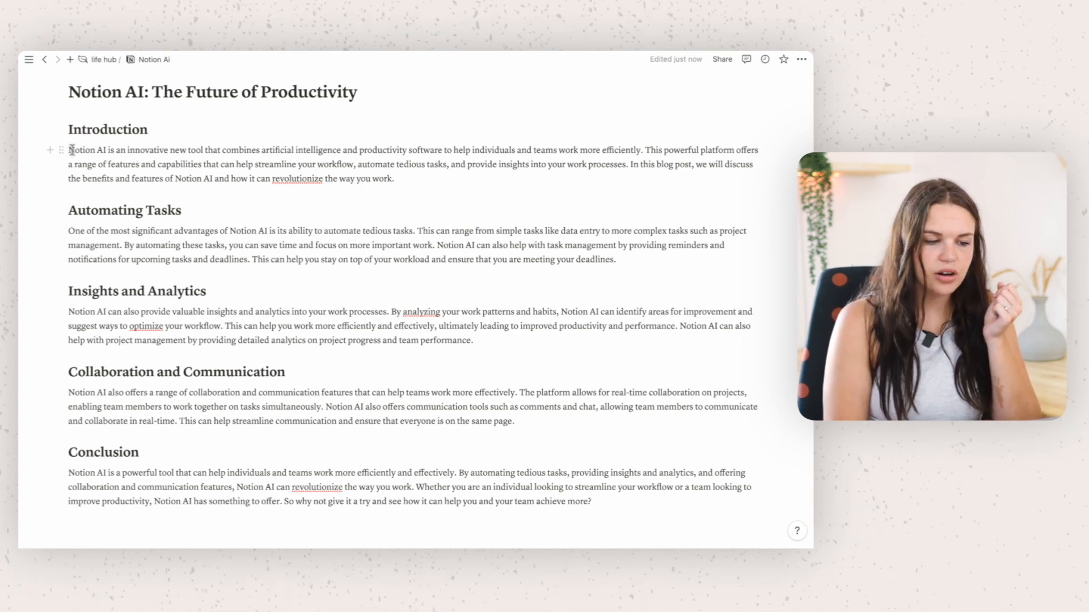
pyautogui.moveTo(68, 150); pyautogui.dragTo(389, 186)
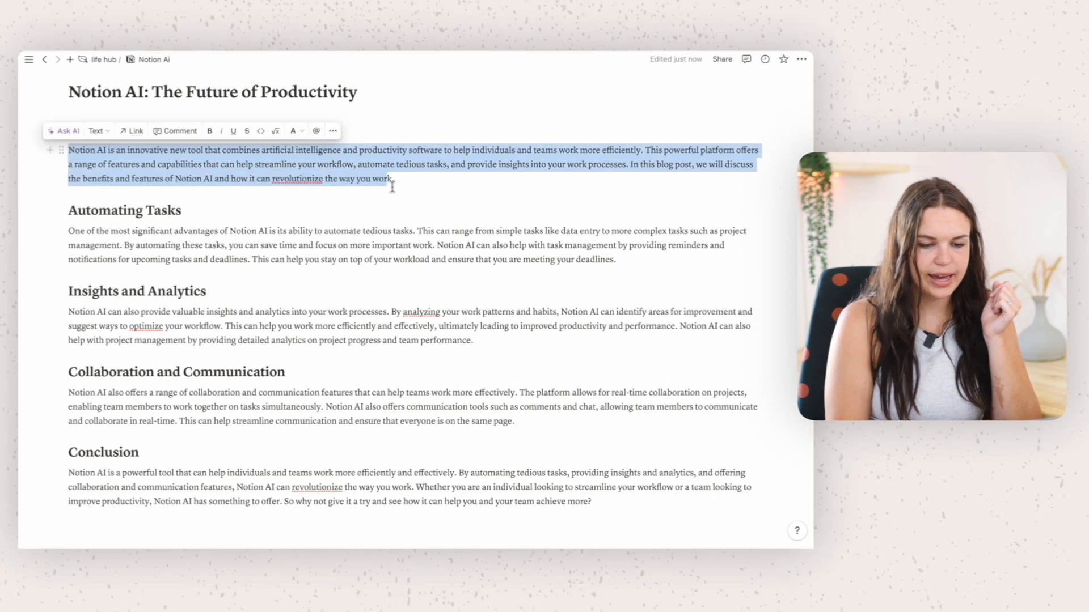
pyautogui.click(78, 140)
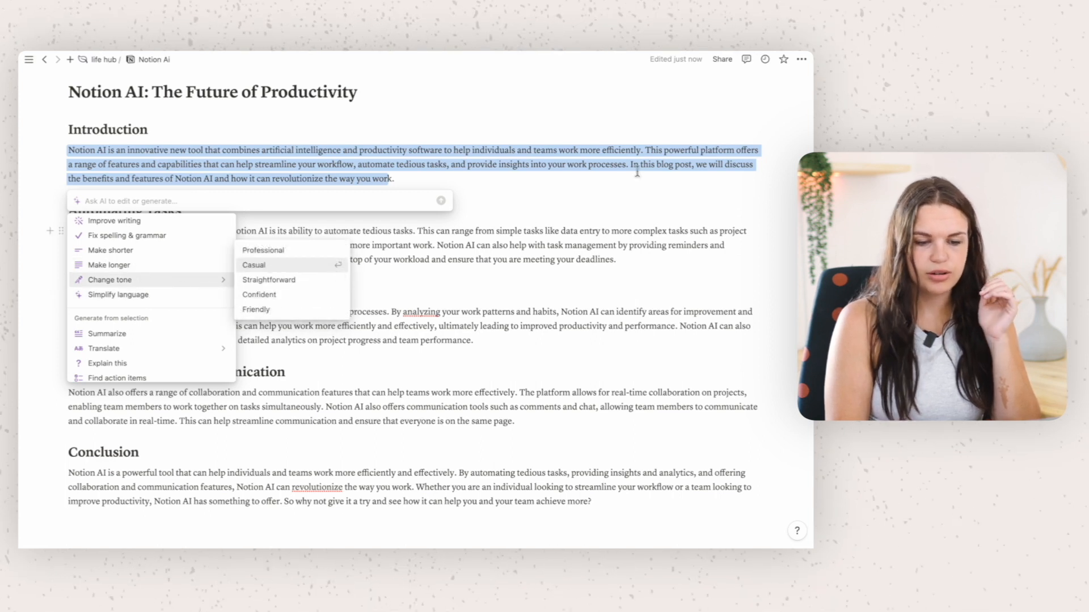
pyautogui.press('Escape')
pyautogui.tripleClick(600, 203)
pyautogui.scroll(2, 600, 203)
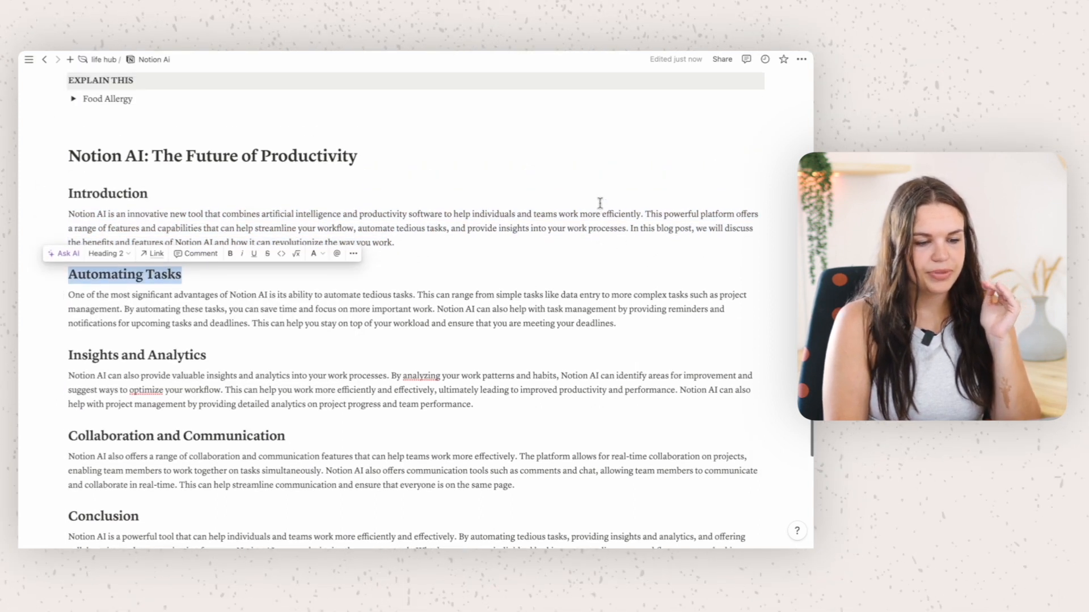
pyautogui.click(403, 238)
# - Ask AI "what are the benefits of notion AI" on an empty line below the Conclusion paragraph and keep the generated answer
pyautogui.scroll(-5, 370, 327)
pyautogui.click(170, 435)
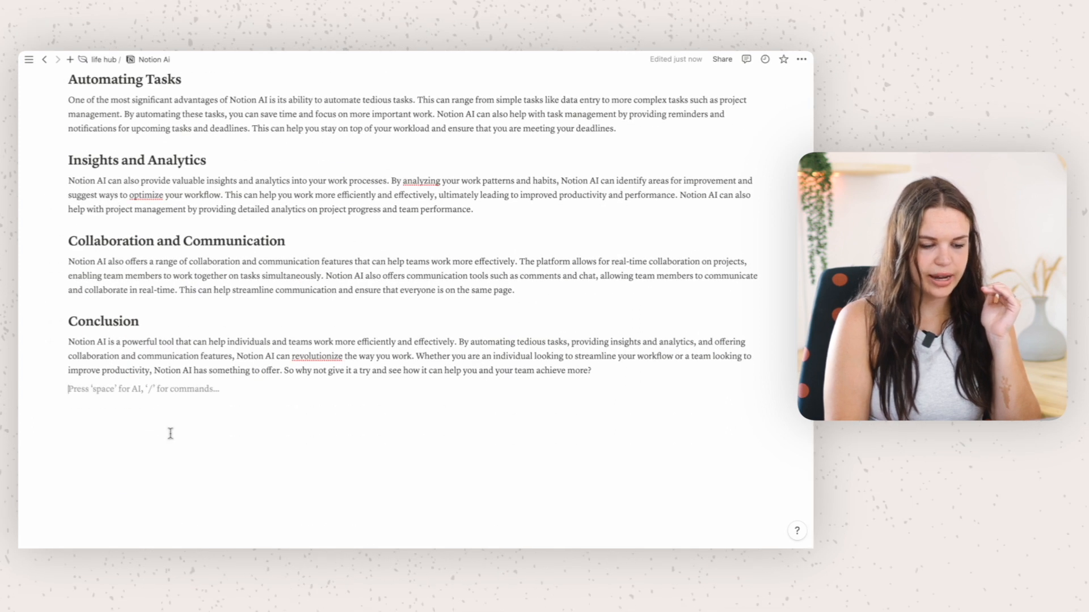
pyautogui.press('Return')
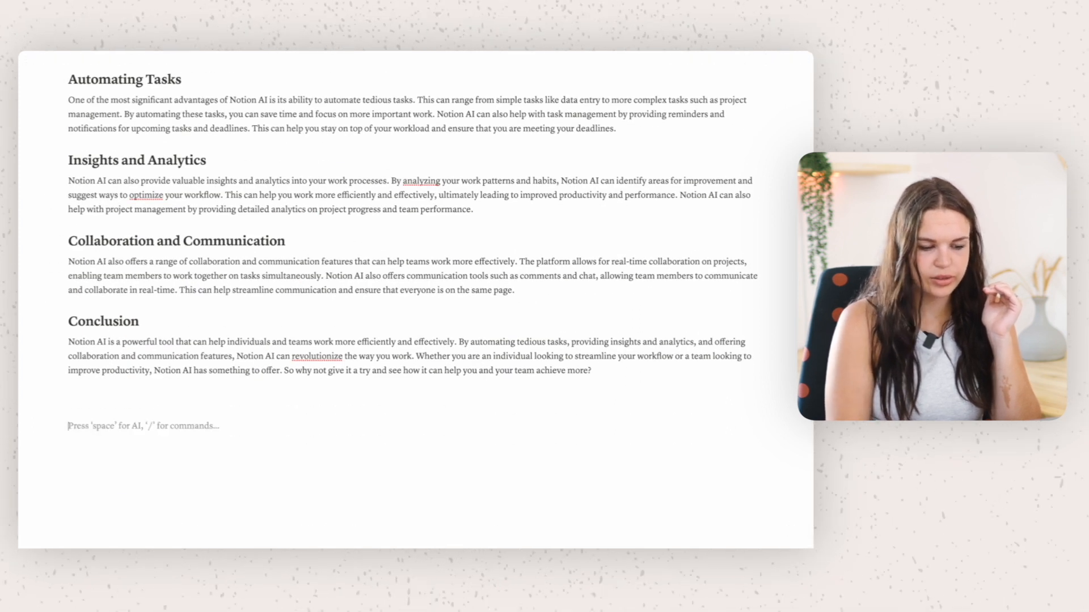
pyautogui.press('space')
pyautogui.scroll(-5, 93, 480)
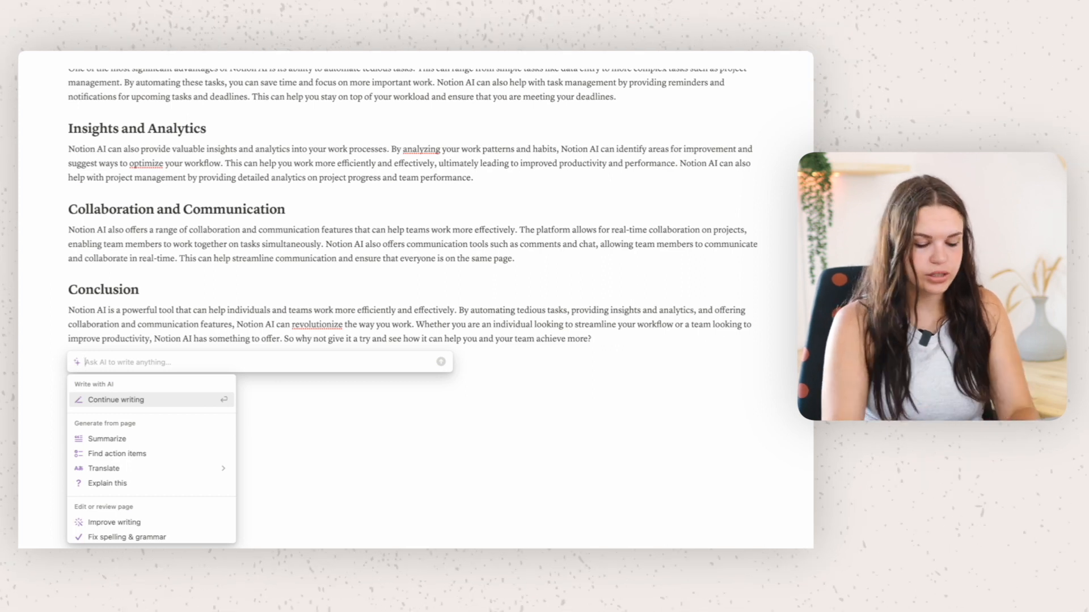
pyautogui.write('what are')
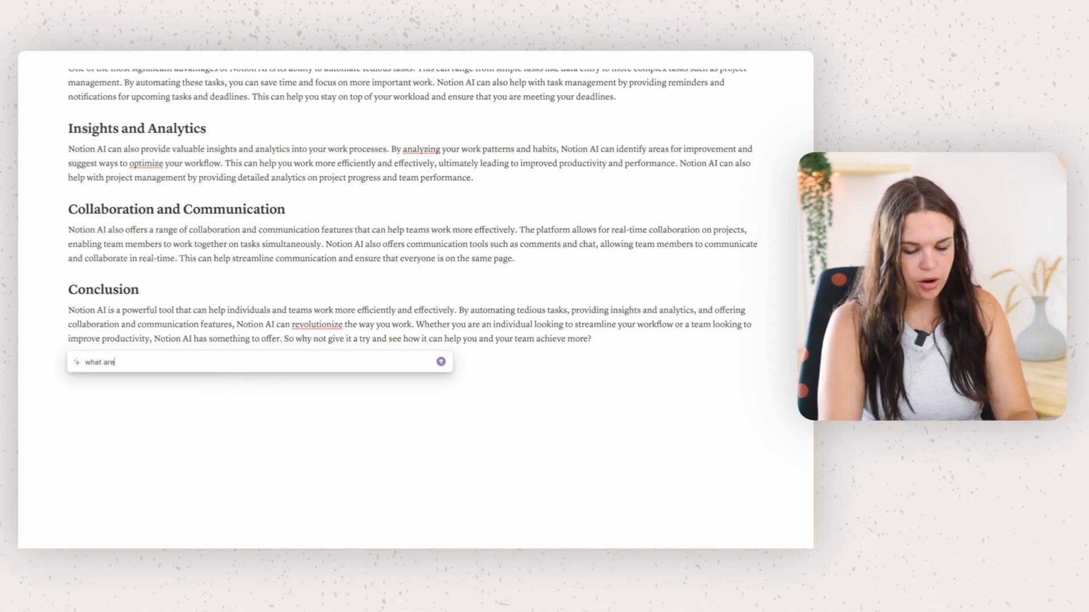
pyautogui.write(' the ben')
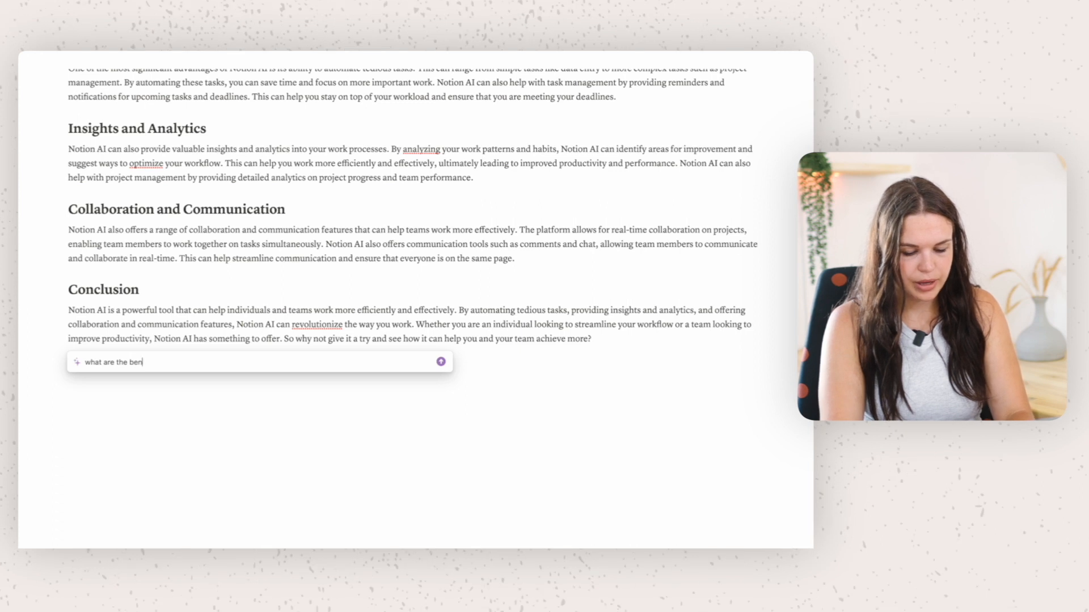
pyautogui.write('efits of n')
pyautogui.press('BackSpace')
pyautogui.write('f notionai')
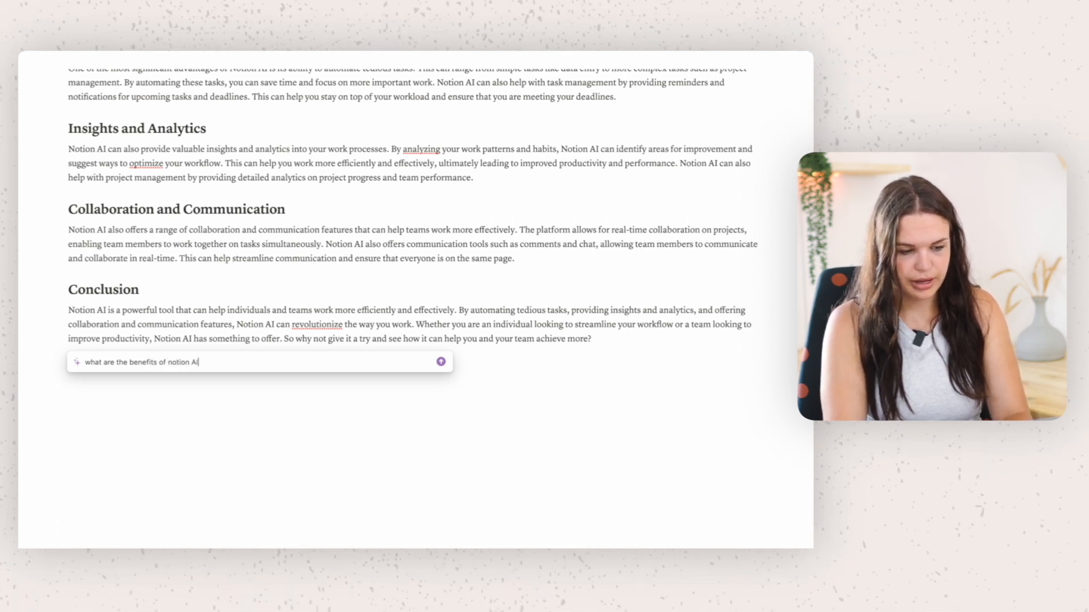
pyautogui.press('Return')
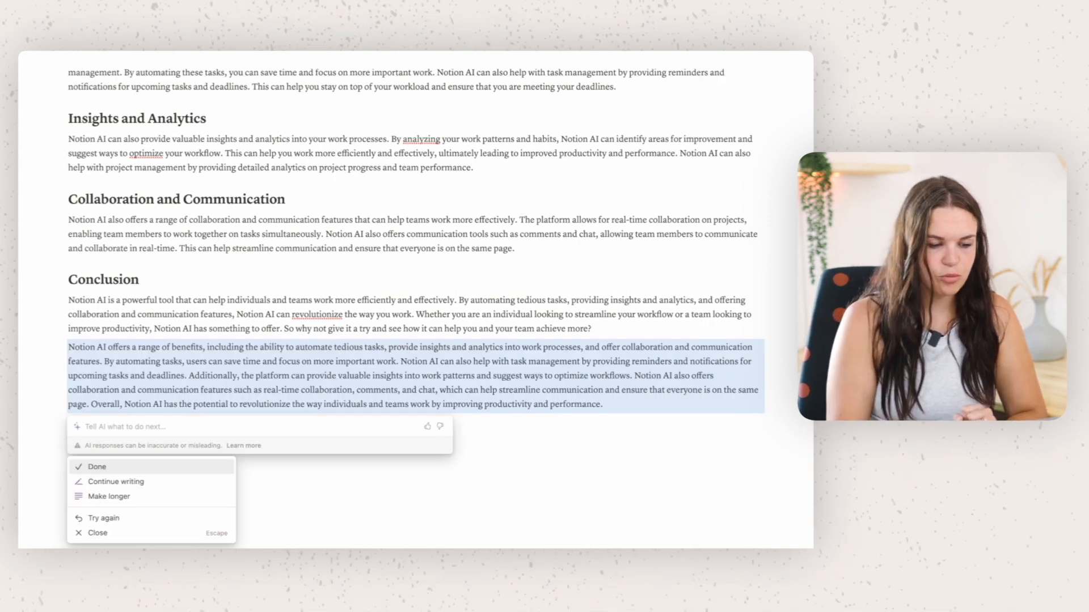
pyautogui.press('Return')
# - Insert a blank line between the Conclusion paragraph and the AI answer about Notion AI's benefits
pyautogui.click(69, 347)
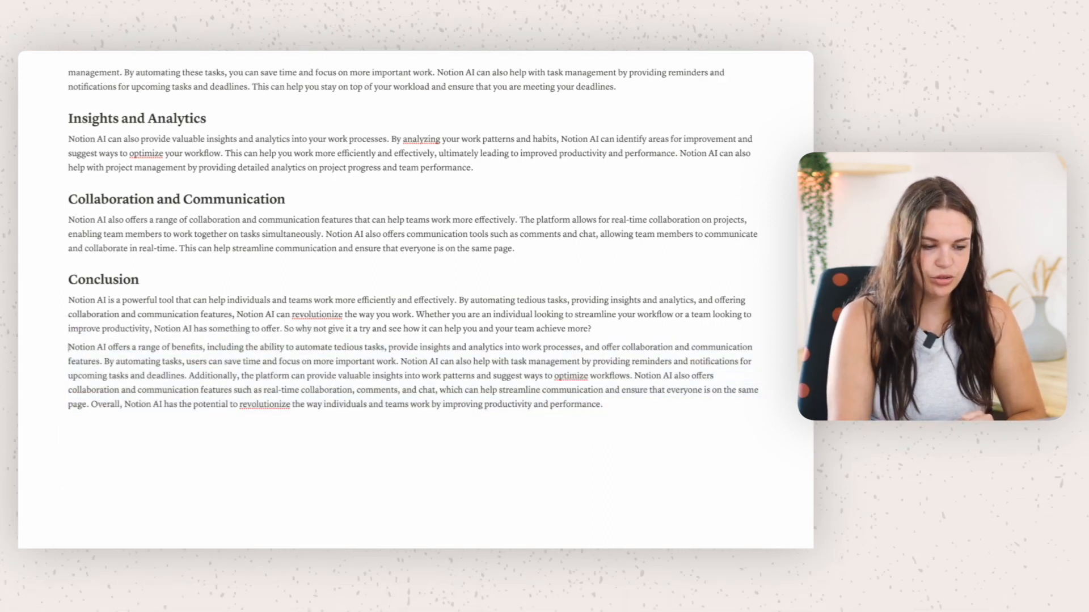
pyautogui.press('Return')
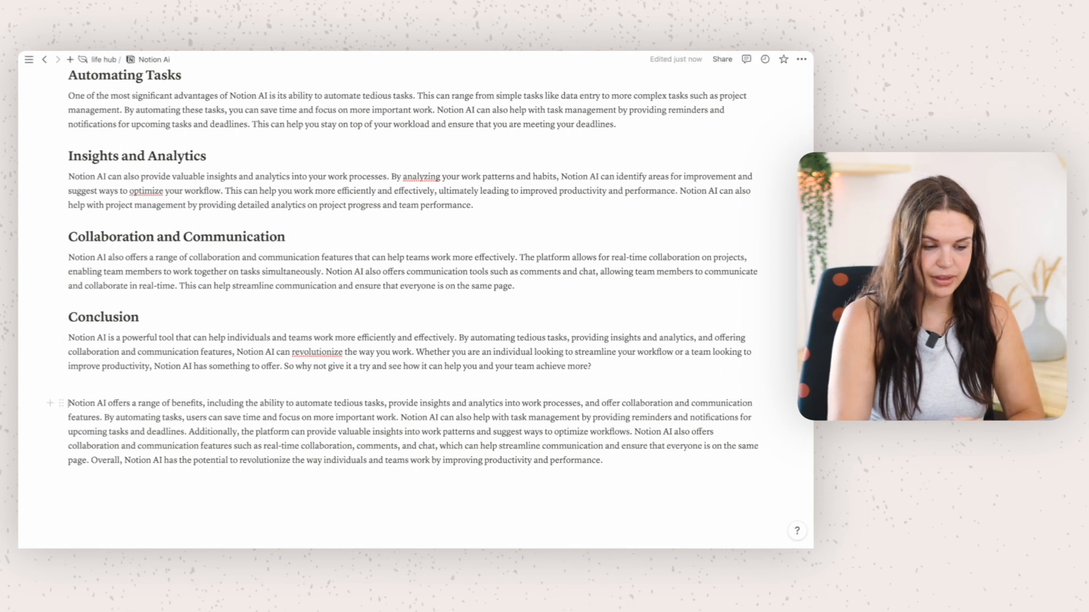
pyautogui.click(281, 489)
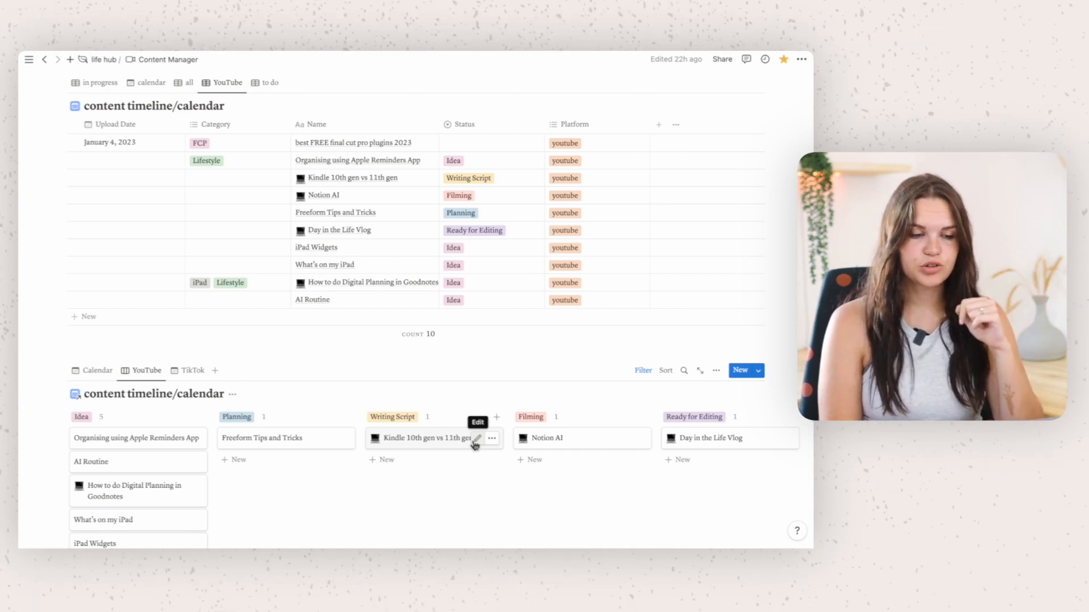
# - Open the Kindle 10th gen vs 11th gen card from the Writing Script column of the YouTube board as a full page
pyautogui.scroll(-2, 475, 445)
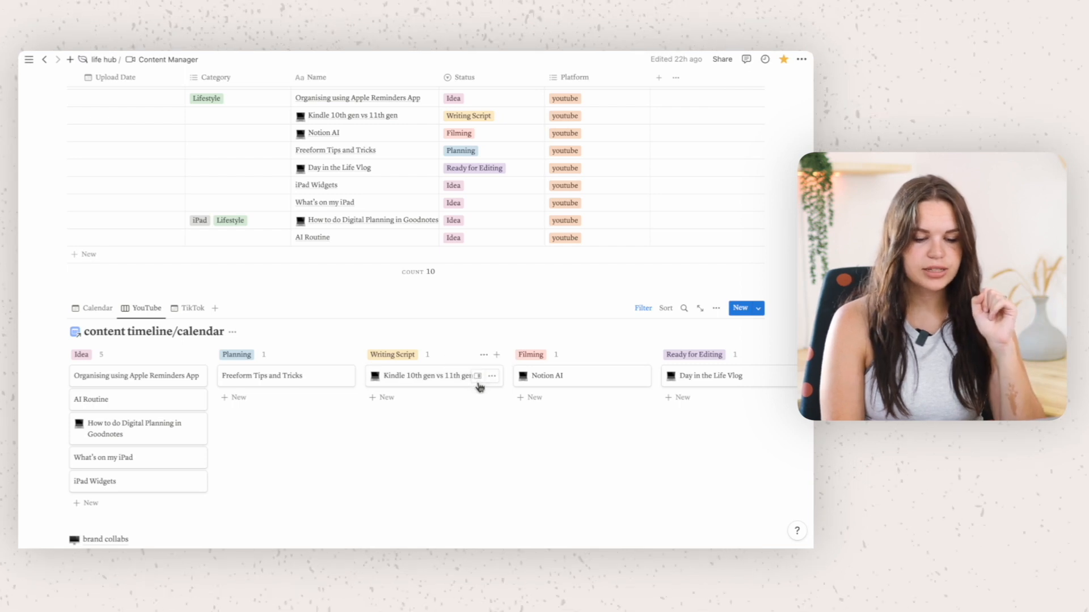
pyautogui.click(478, 376)
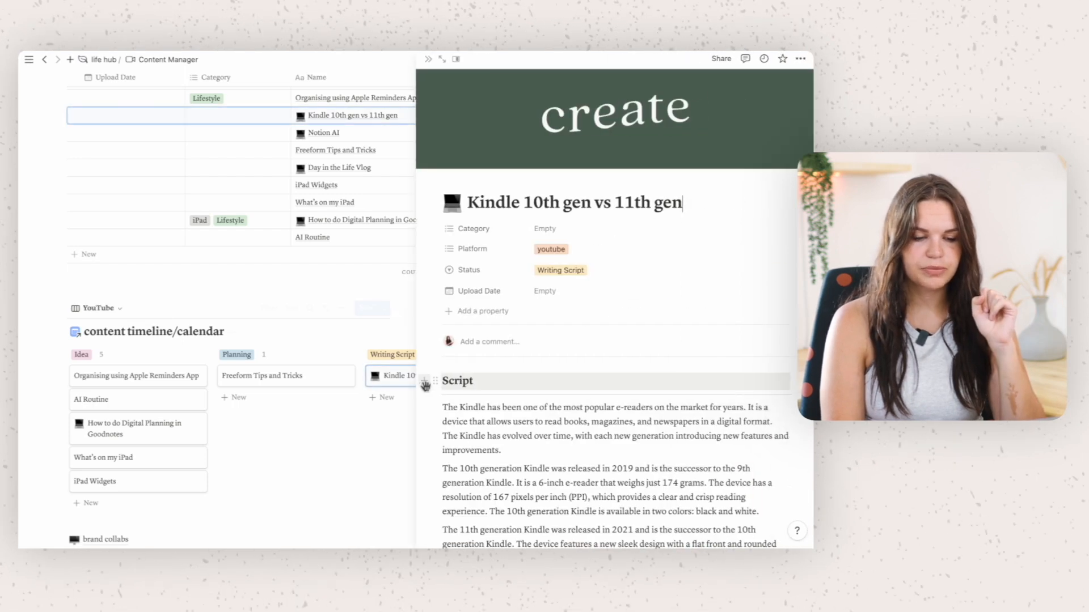
pyautogui.click(442, 59)
# - Read through the Kindle comparison script, its checklist of action items and the waterproofing answer above the Filming section
pyautogui.scroll(-5, 487, 426)
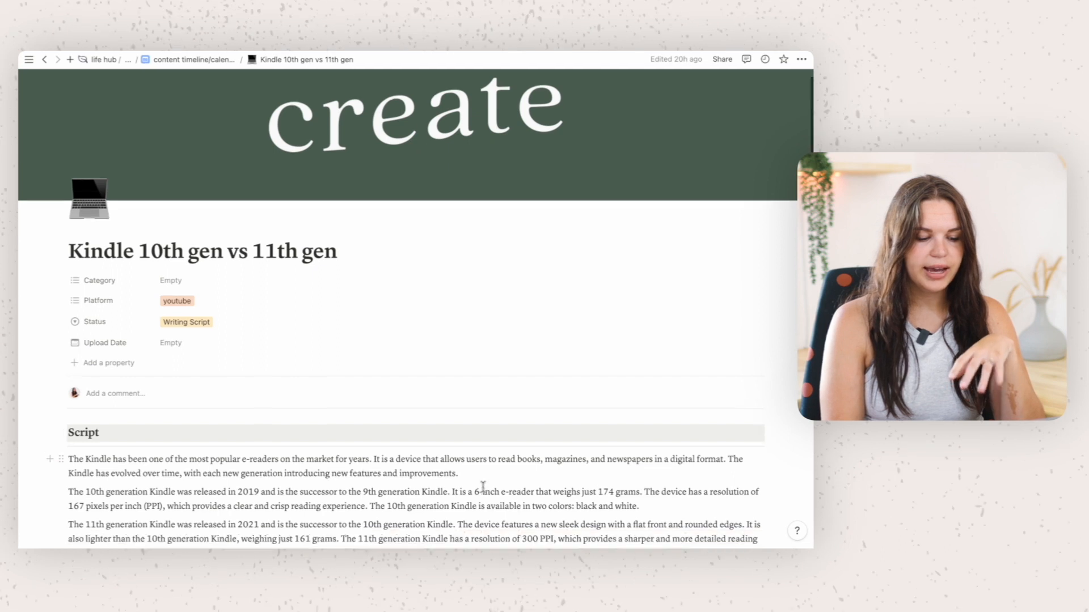
pyautogui.scroll(-5, 483, 486)
pyautogui.scroll(4, 482, 487)
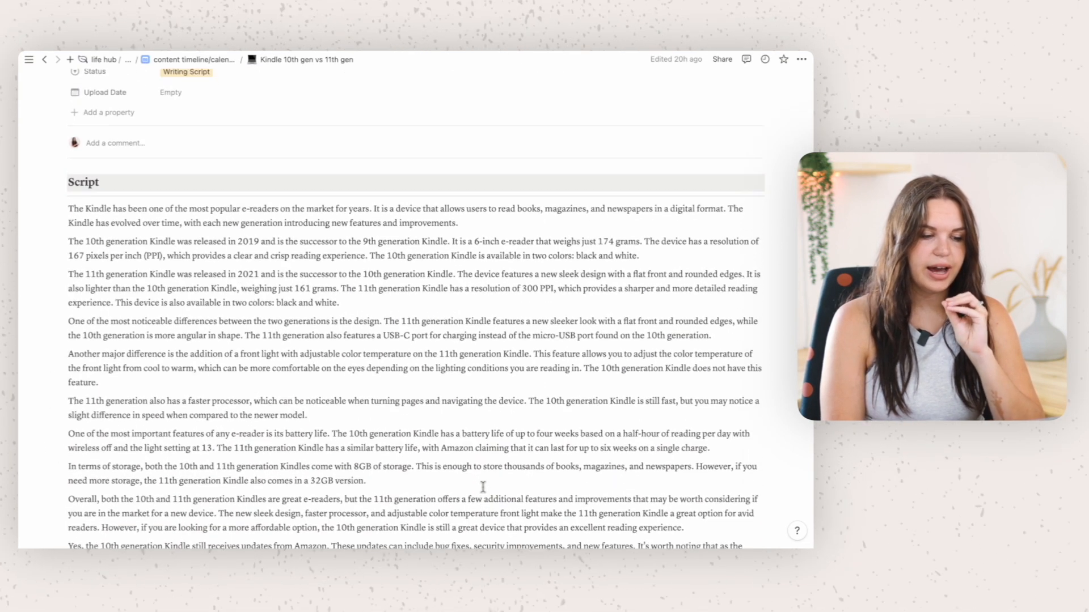
pyautogui.scroll(1, 483, 487)
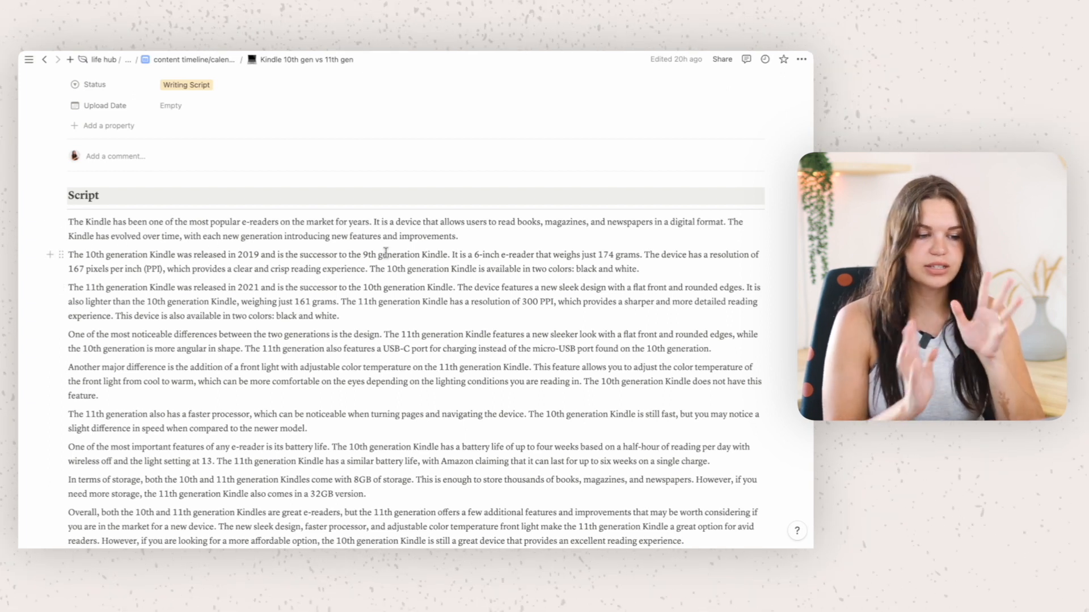
pyautogui.scroll(-1, 386, 252)
pyautogui.scroll(-2, 385, 252)
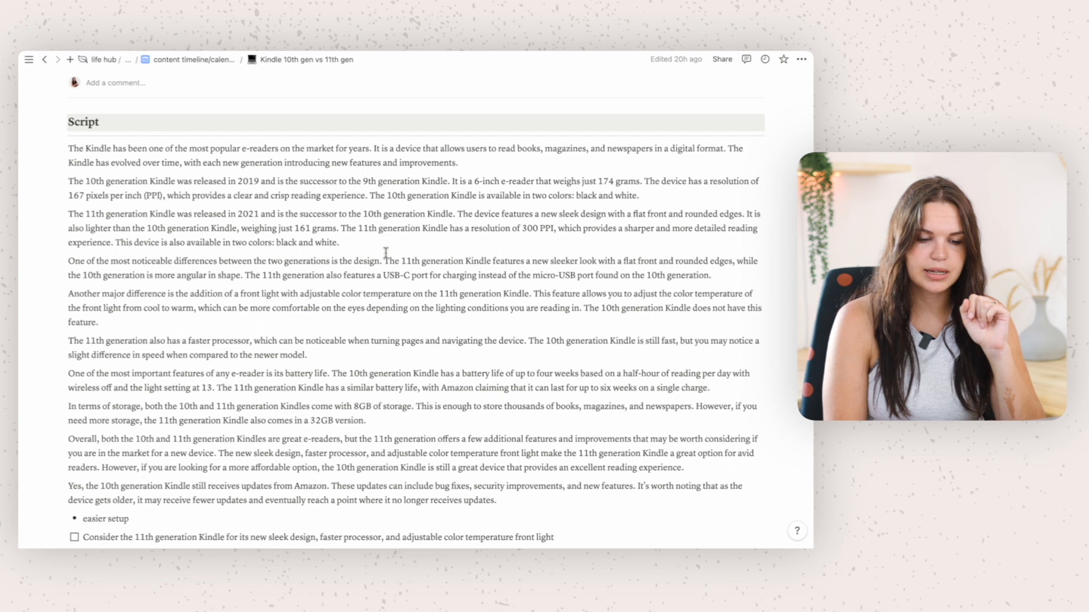
pyautogui.scroll(-6, 386, 252)
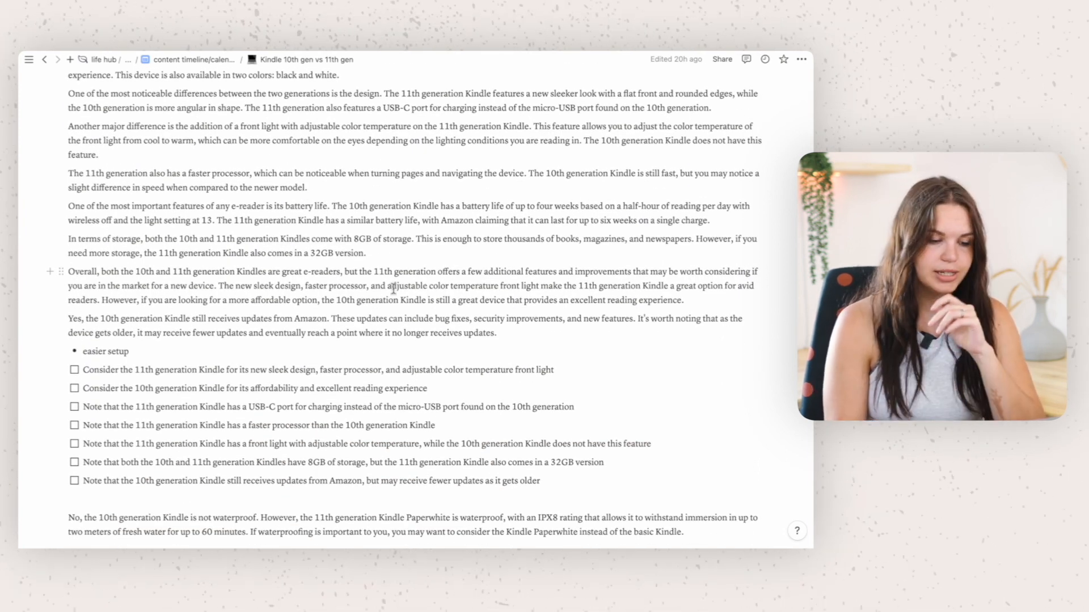
pyautogui.scroll(-1, 393, 288)
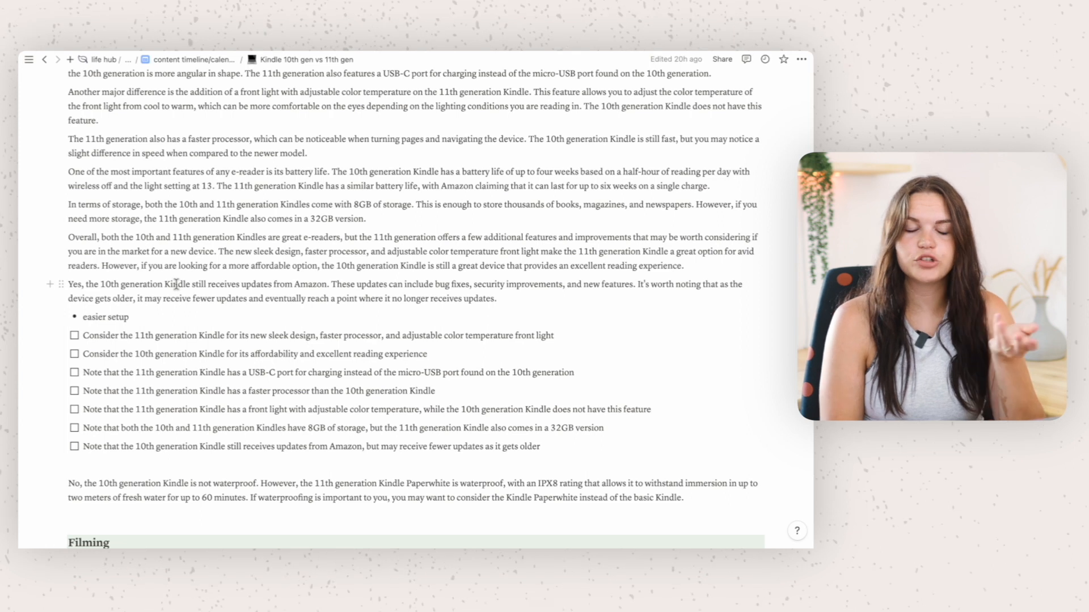
pyautogui.scroll(-1, 176, 284)
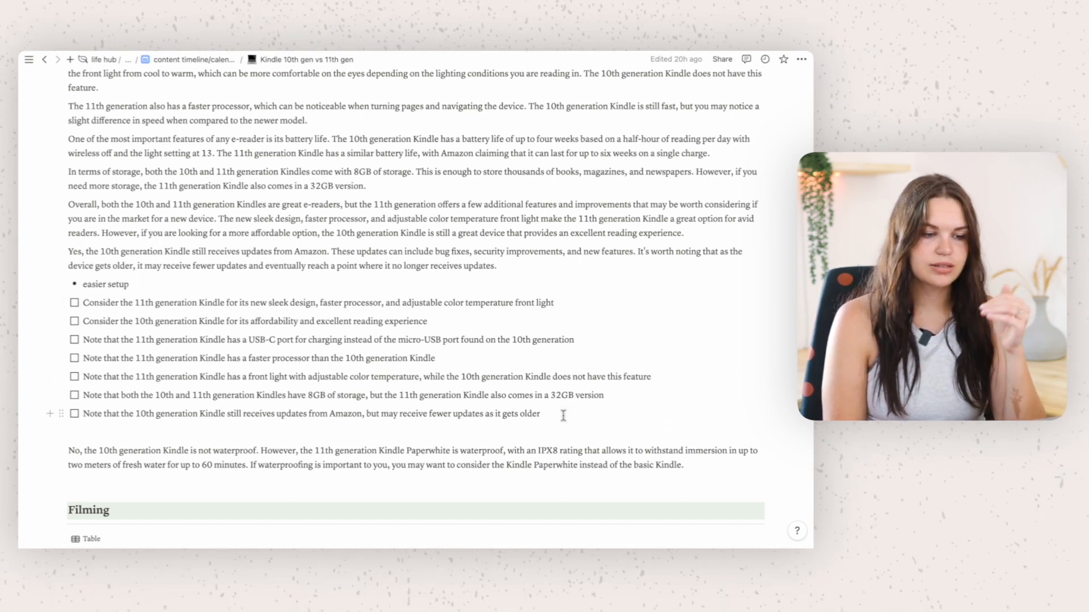
pyautogui.scroll(4, 564, 414)
pyautogui.scroll(-5, 451, 276)
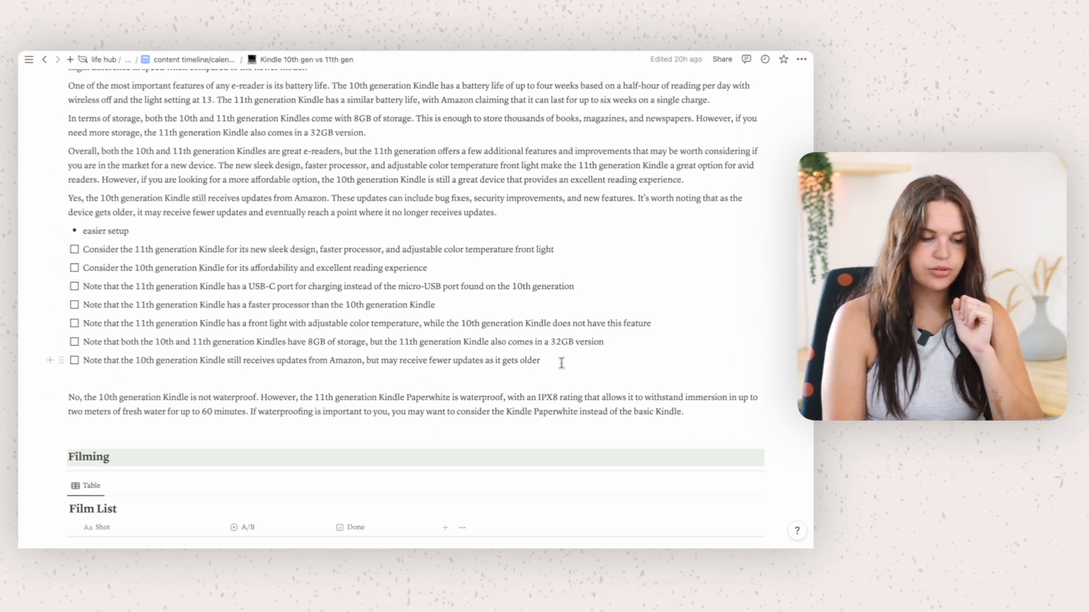
pyautogui.scroll(-1, 561, 363)
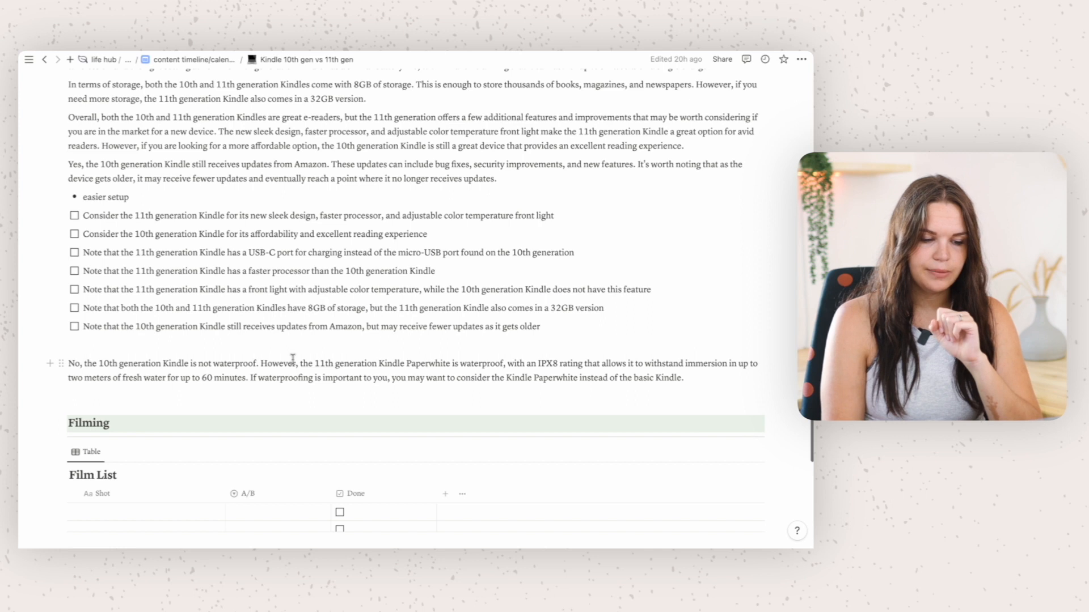
pyautogui.click(690, 384)
pyautogui.scroll(5, 690, 384)
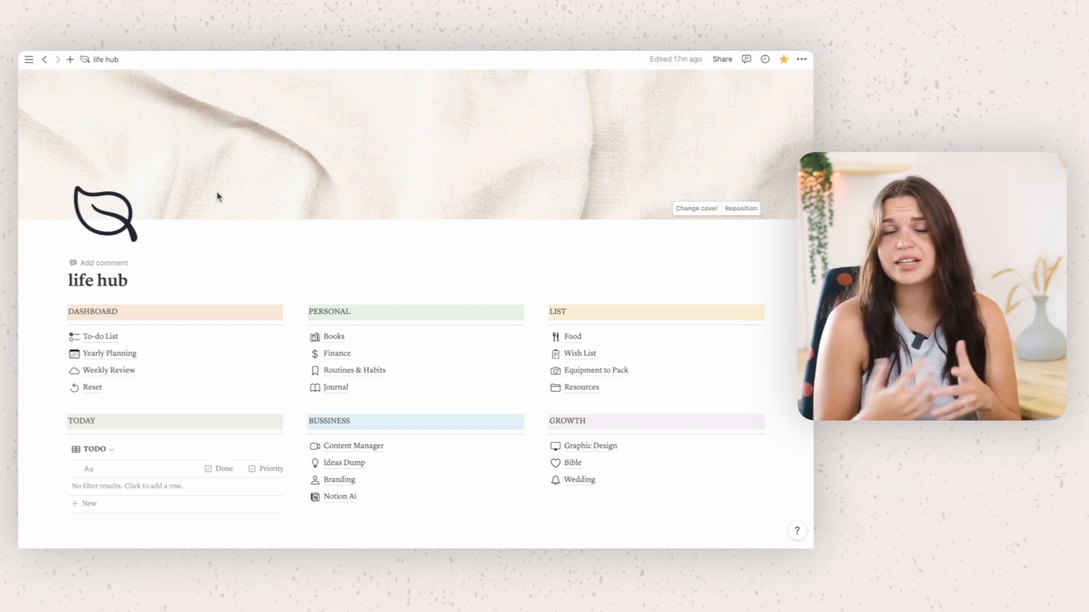
# - Start an empty line below the sections of the life hub page
pyautogui.scroll(-3, 260, 248)
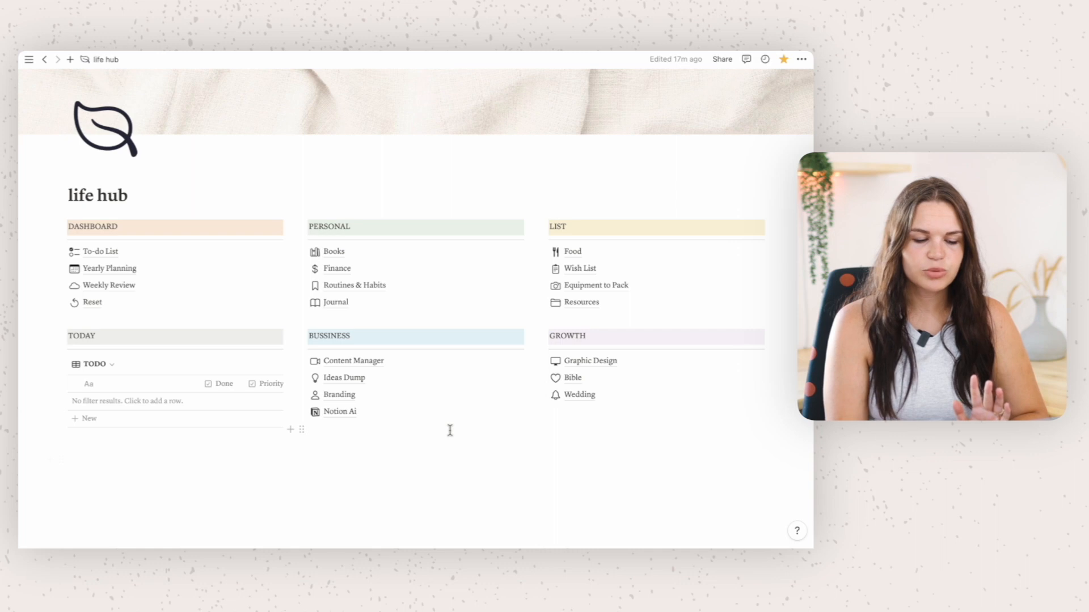
pyautogui.click(435, 455)
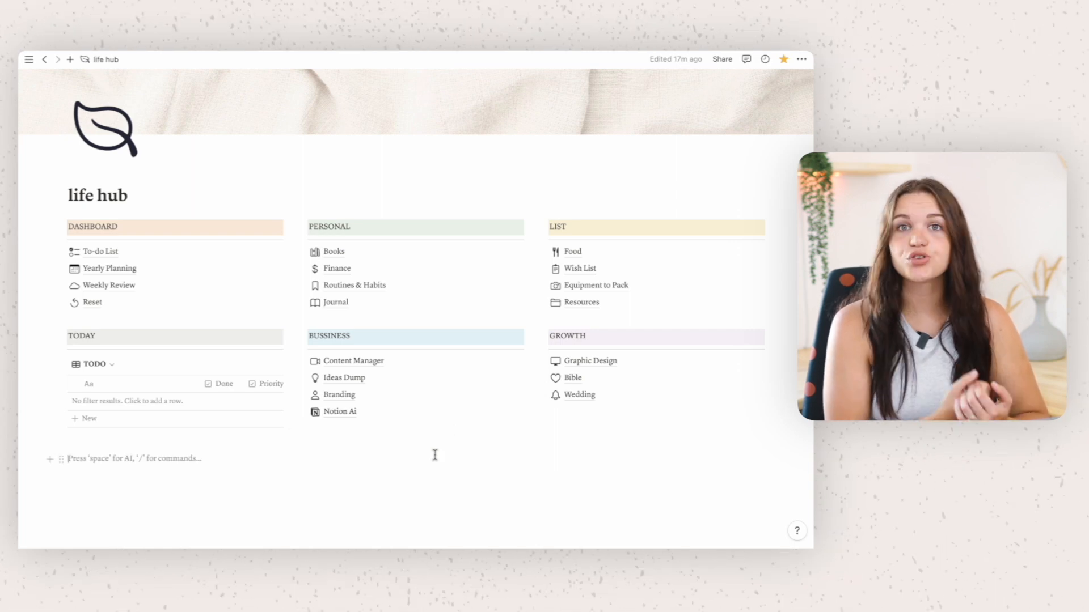